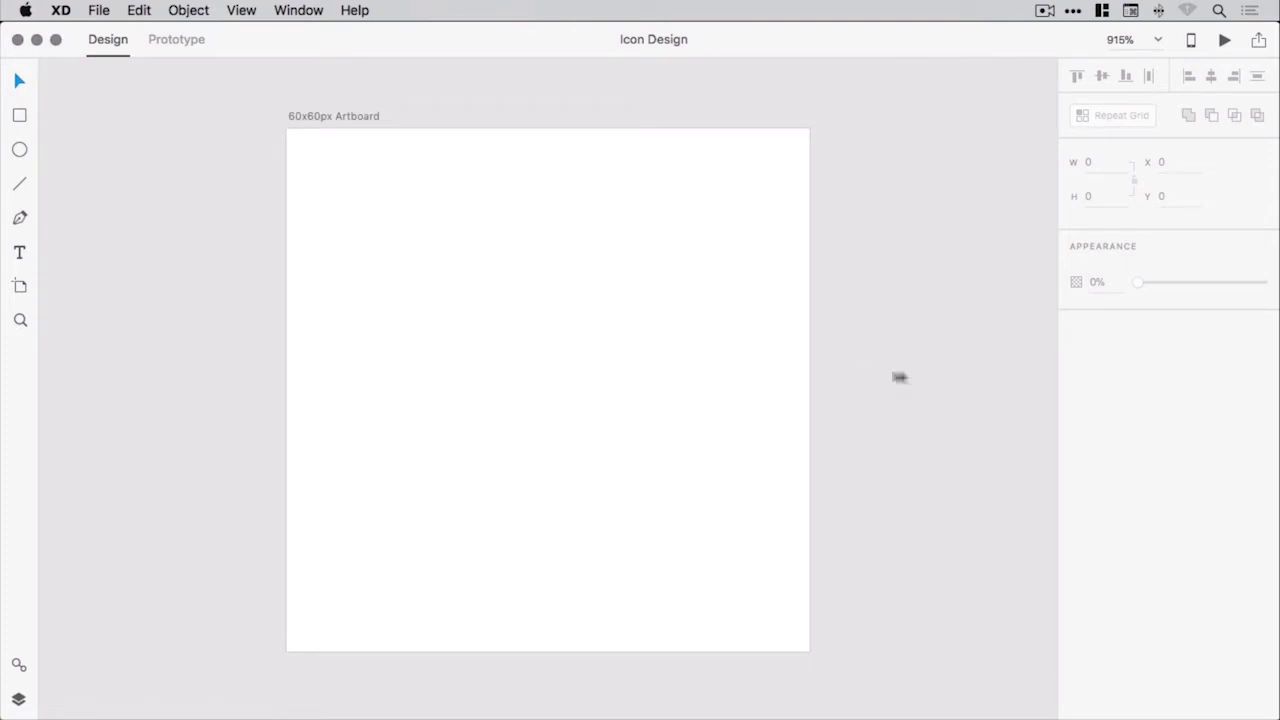
Step: Enable a 1 px square layout grid on the 60x60px artboard
click(339, 116)
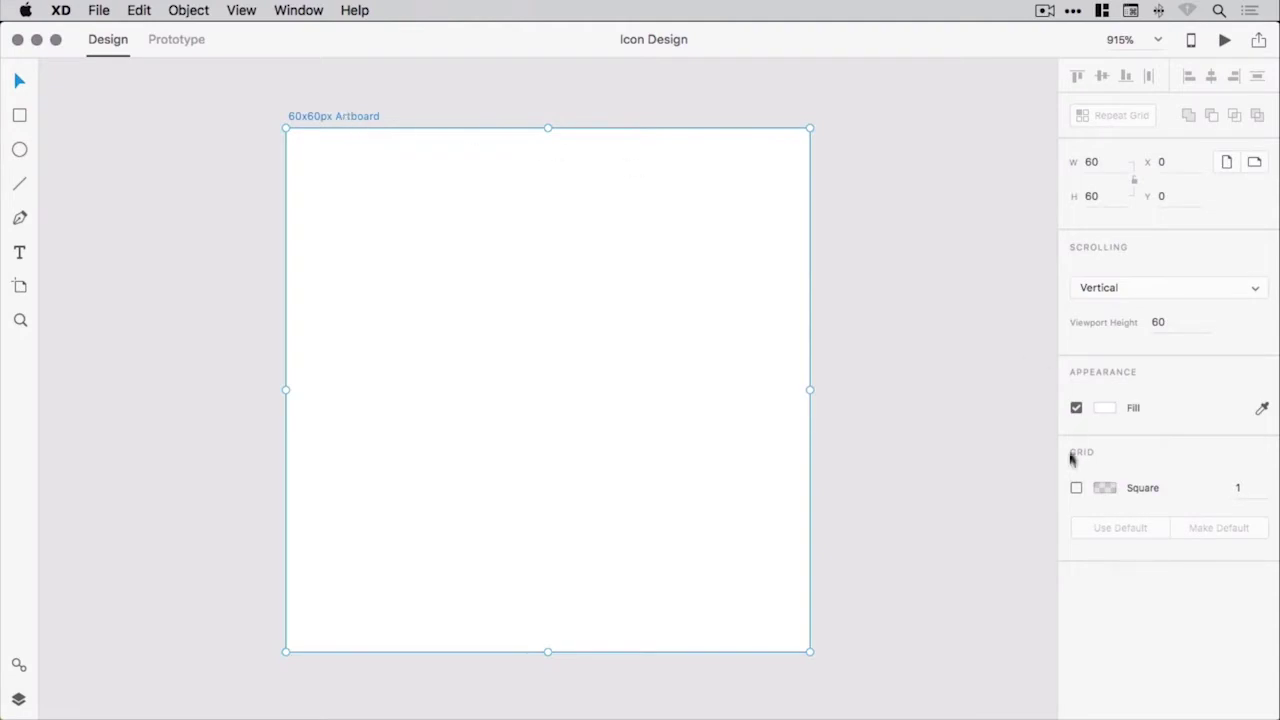
click(1077, 489)
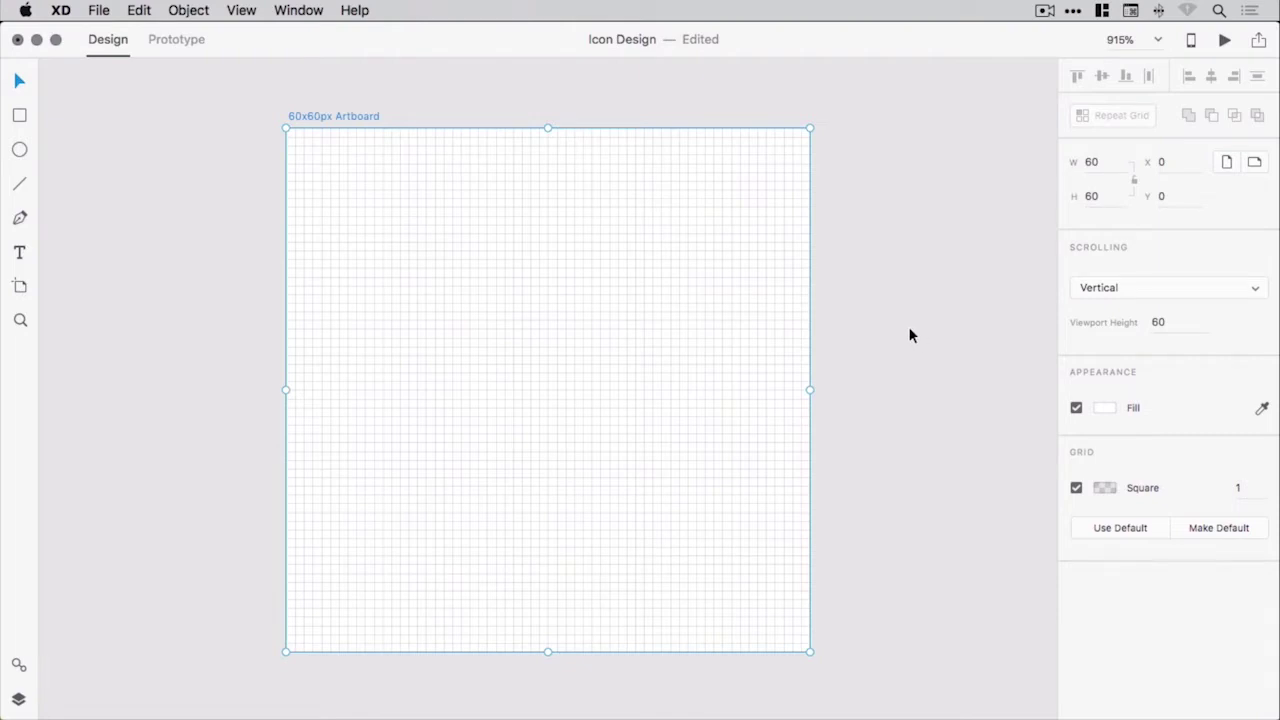
click(853, 338)
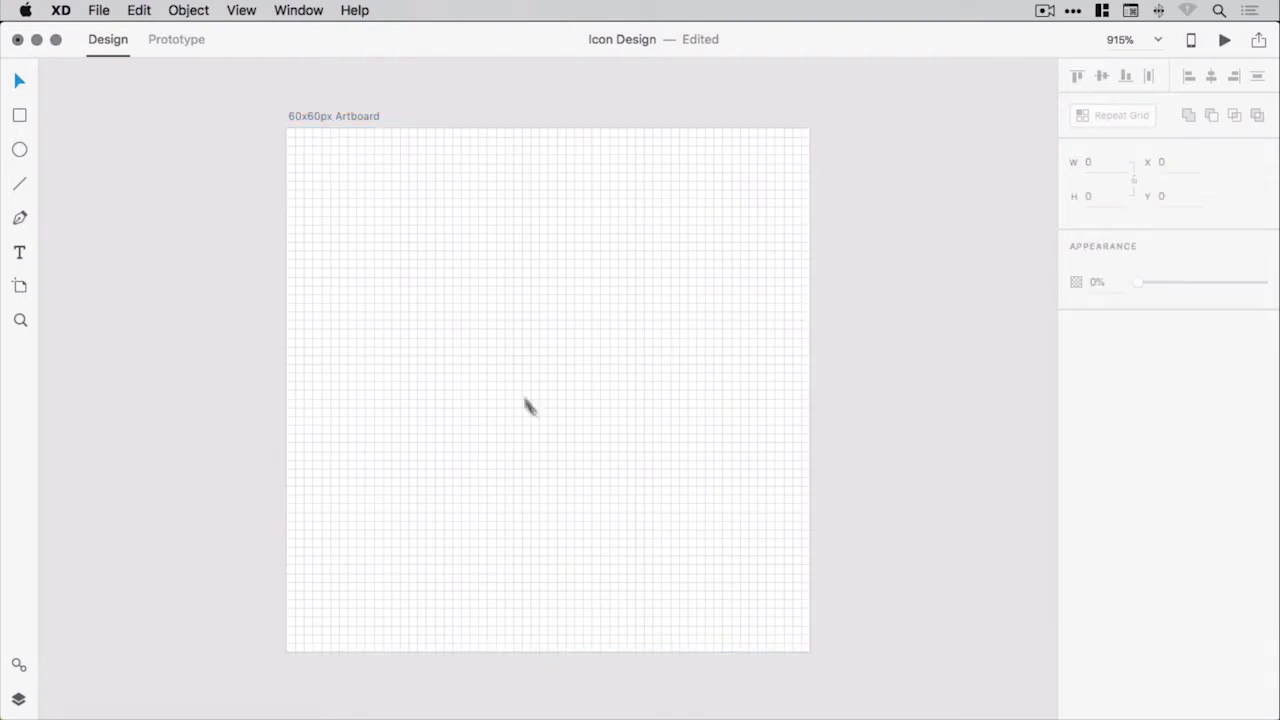
Step: Draw an 11 px circle and shift it slightly left and down
click(20, 150)
drag(390, 320, 486, 429)
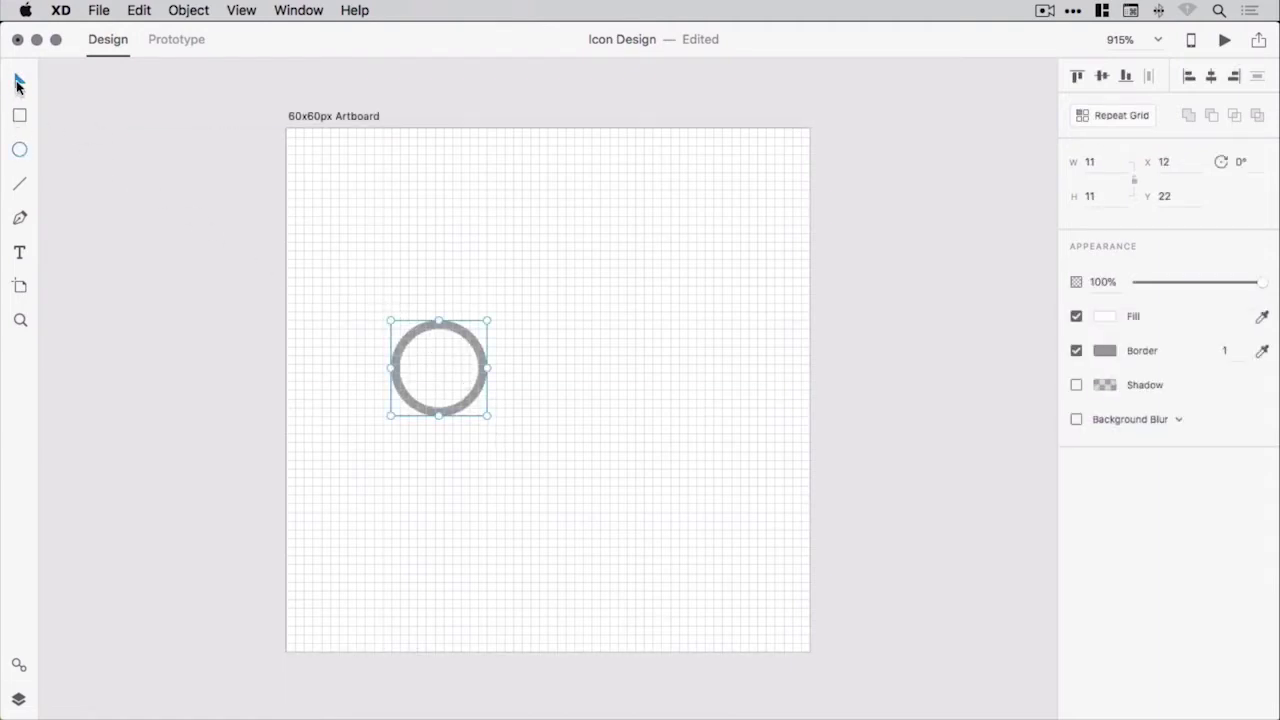
click(19, 83)
drag(423, 335, 391, 352)
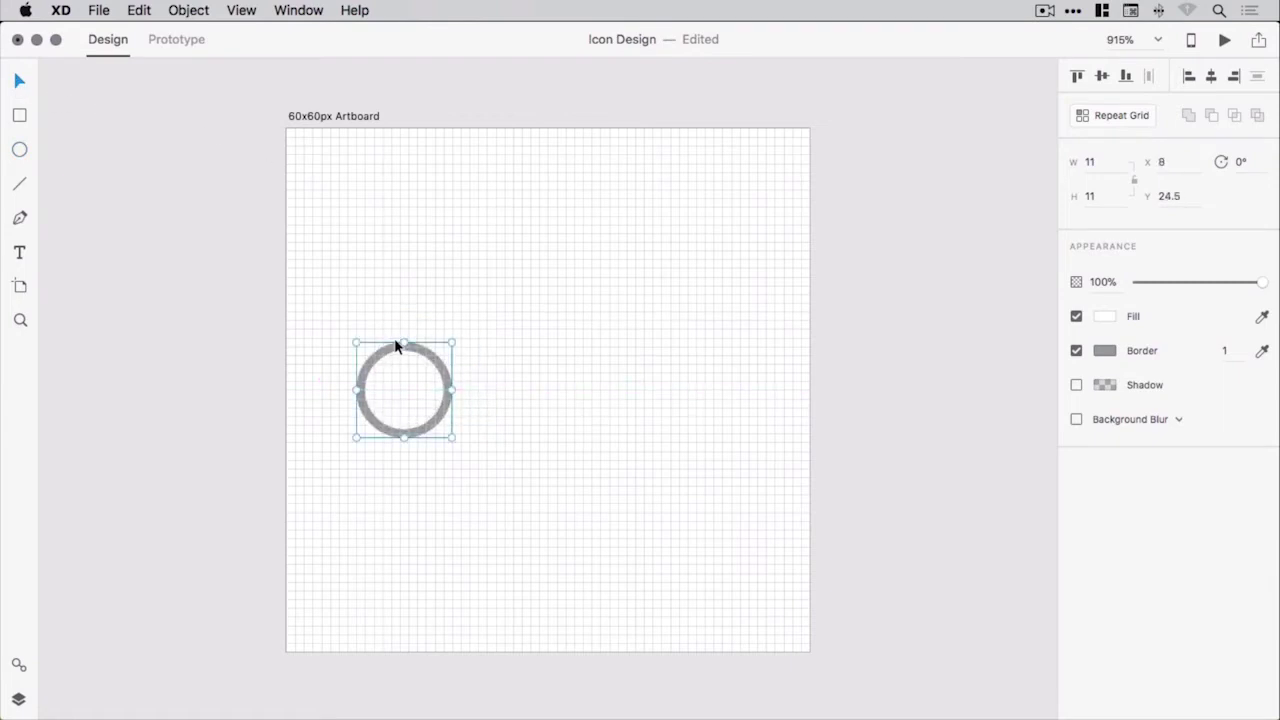
Step: Duplicate it as a 17 px circle up and to the right, then remove both fills
click(136, 10)
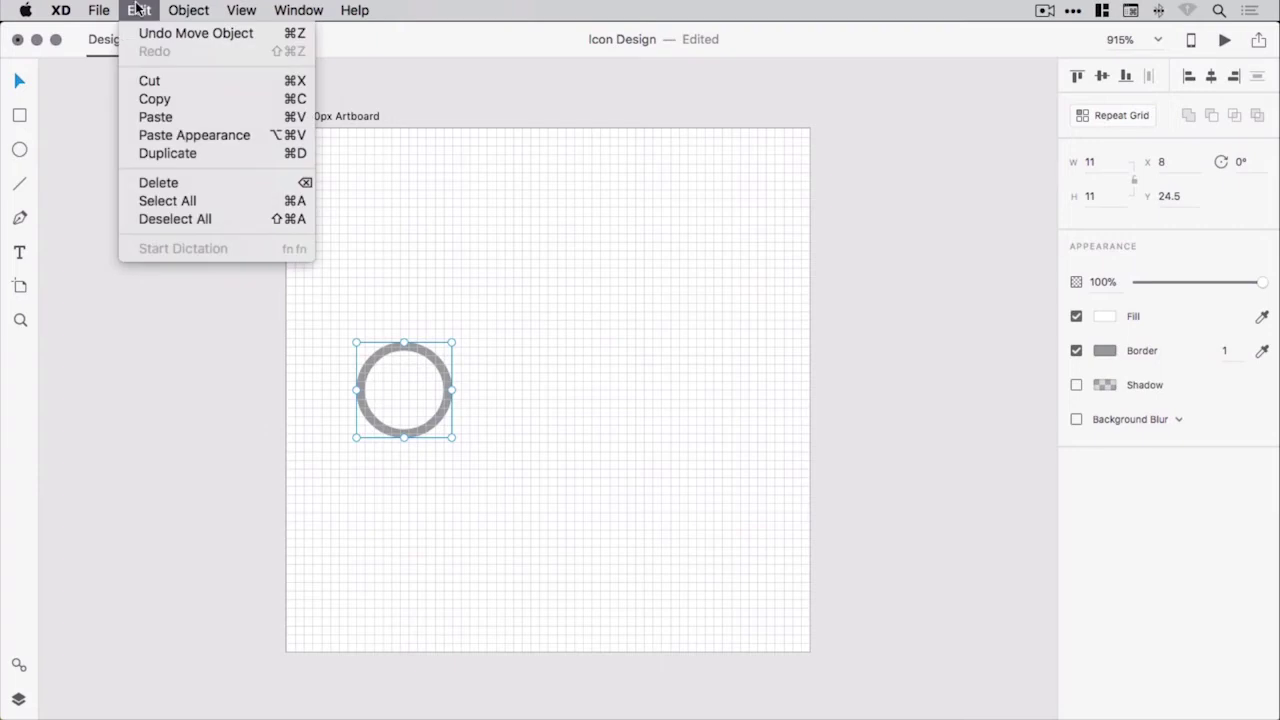
click(172, 155)
drag(440, 374, 543, 286)
drag(356, 266, 571, 364)
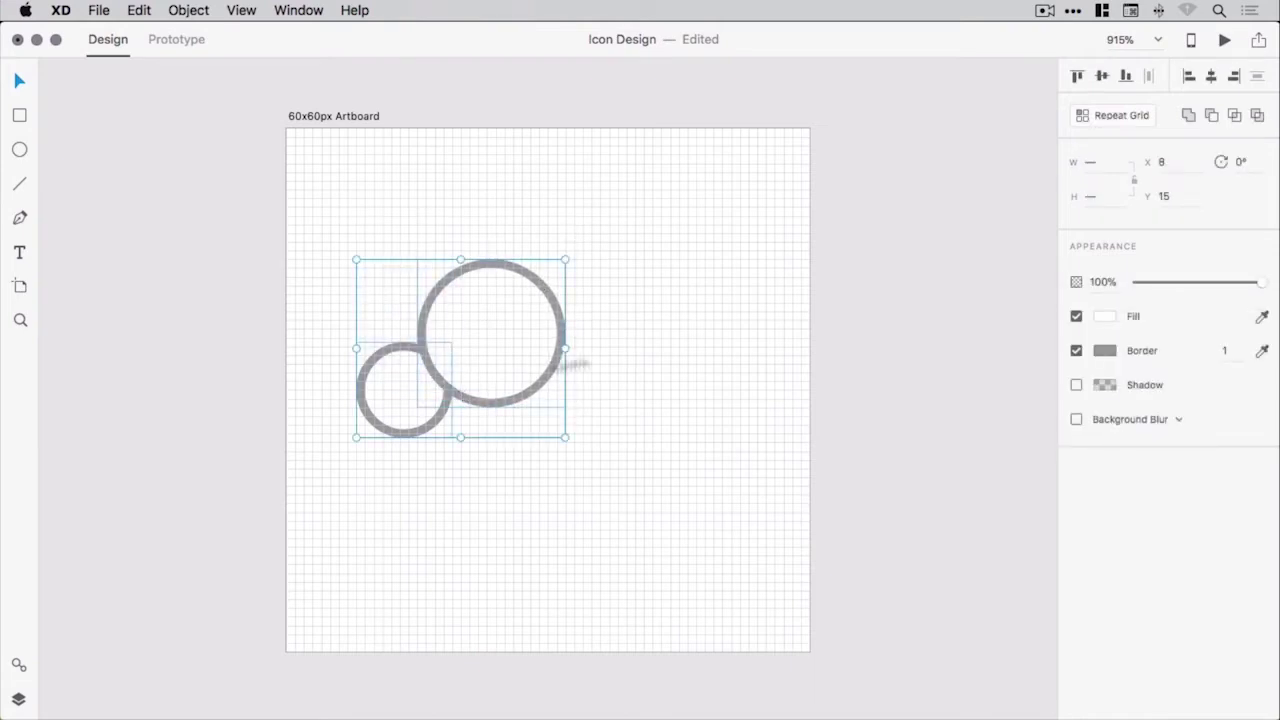
click(1076, 316)
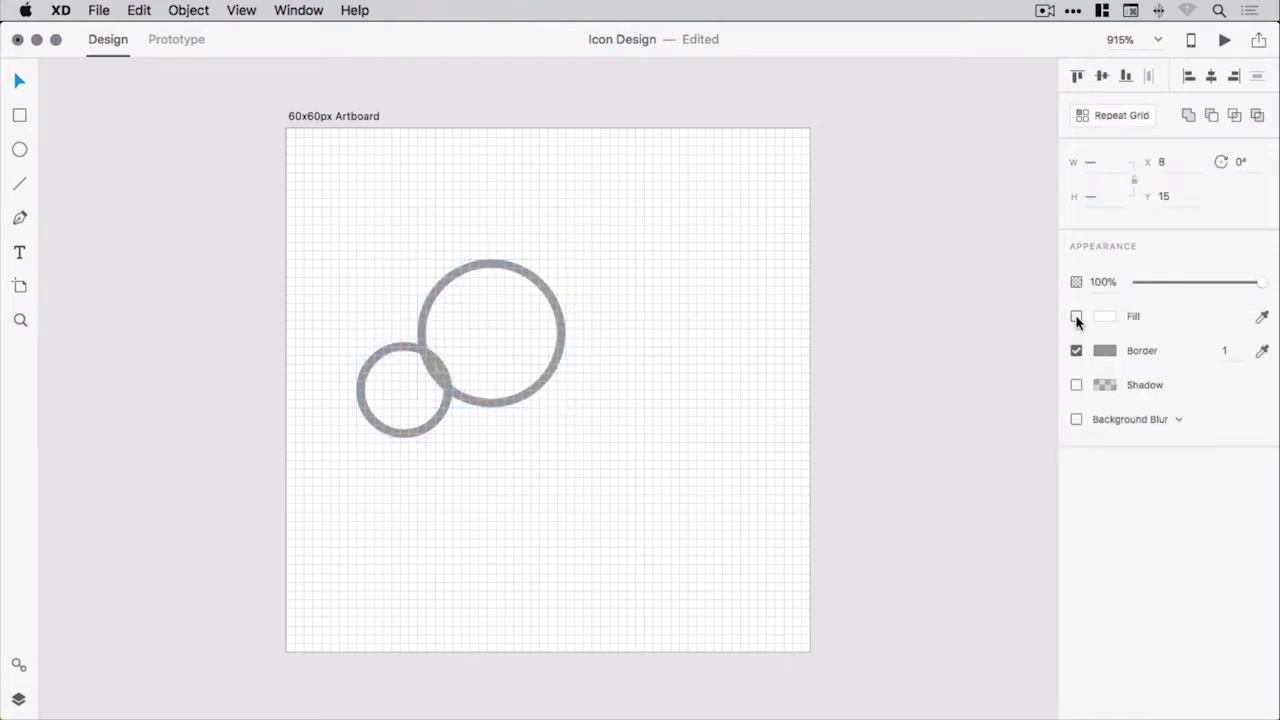
Step: Nudge the large circle and place a copy of the small circle to its right
click(849, 334)
drag(526, 281, 509, 289)
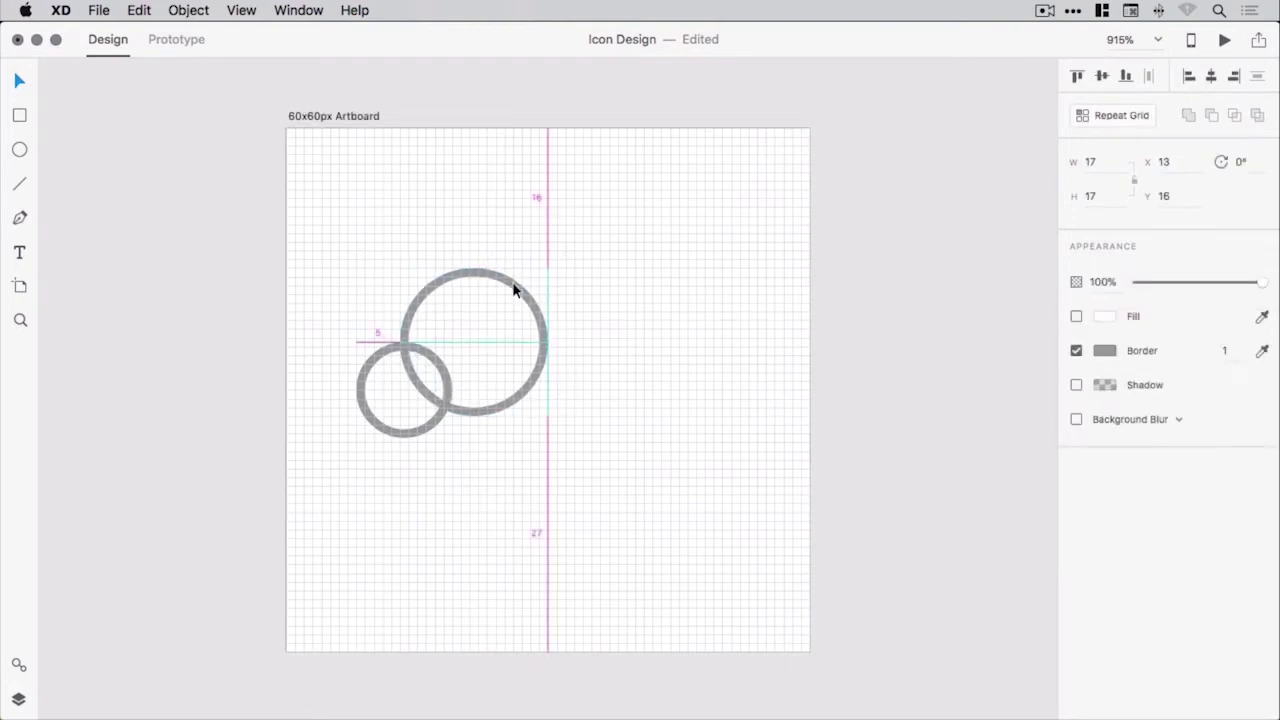
click(372, 366)
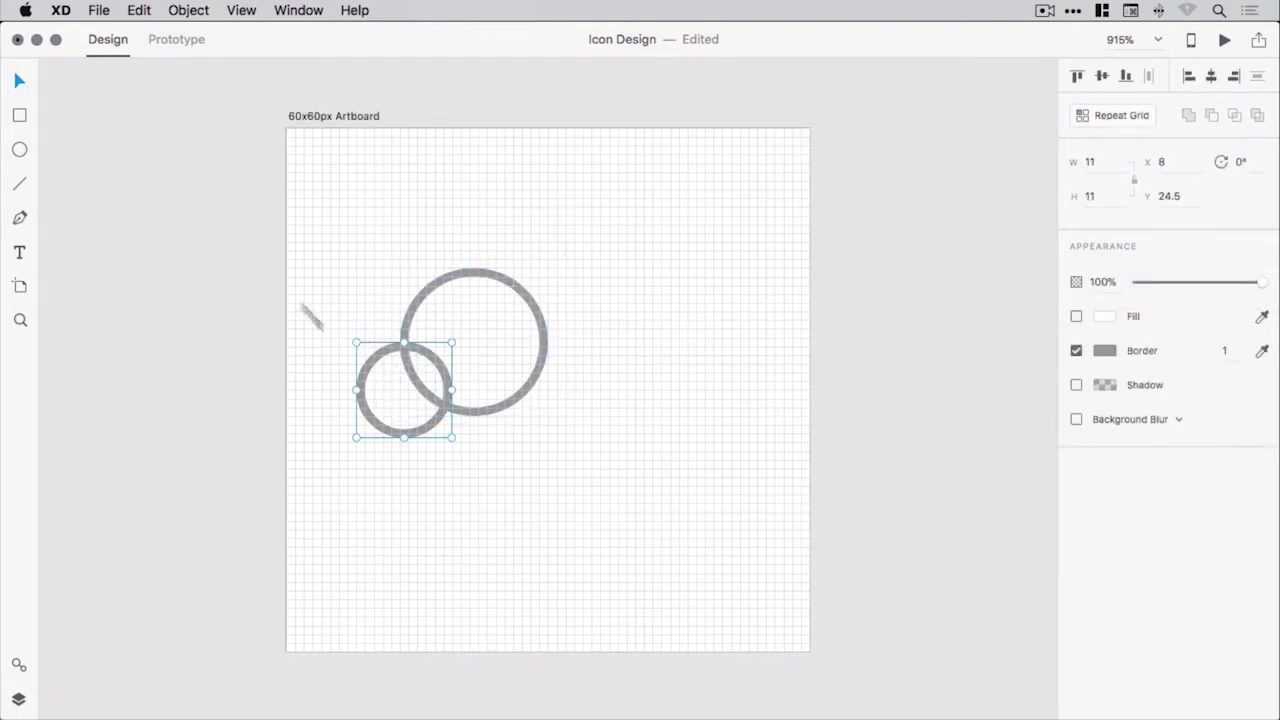
click(145, 10)
click(157, 152)
drag(435, 420, 644, 425)
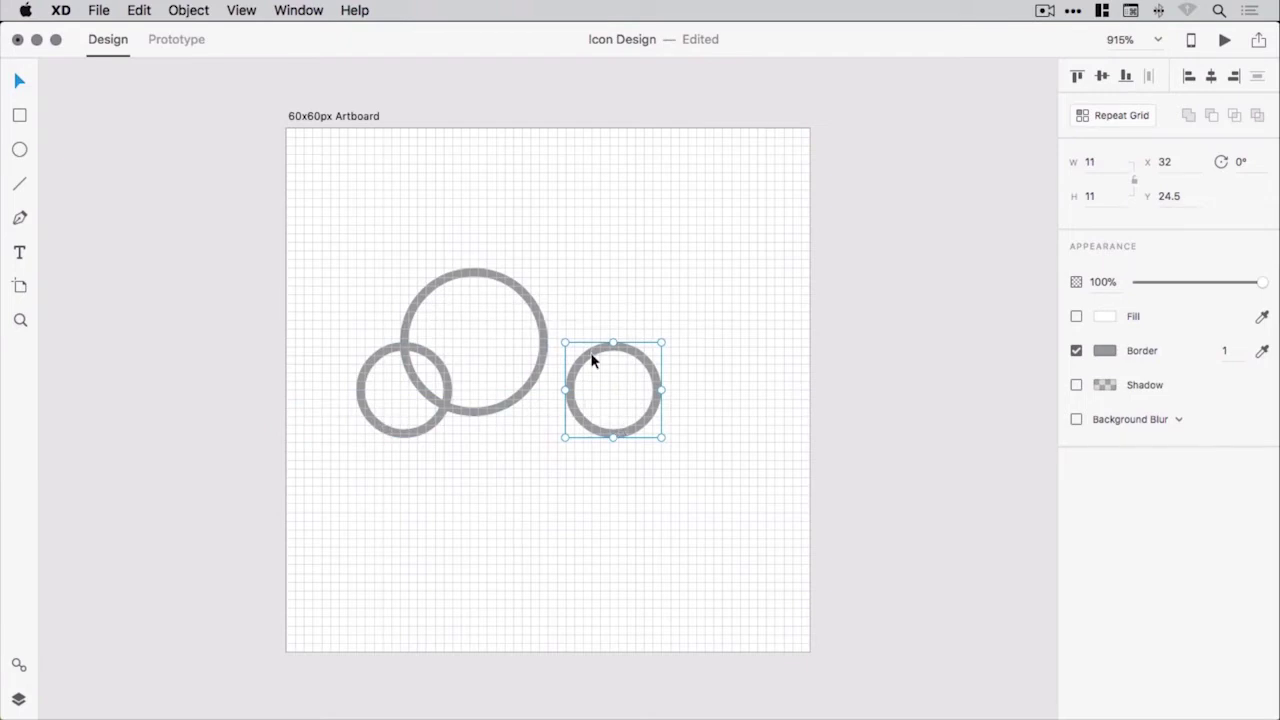
Step: Duplicate the right-hand circle and overlap the copy up-left on the large circle
click(138, 10)
click(162, 152)
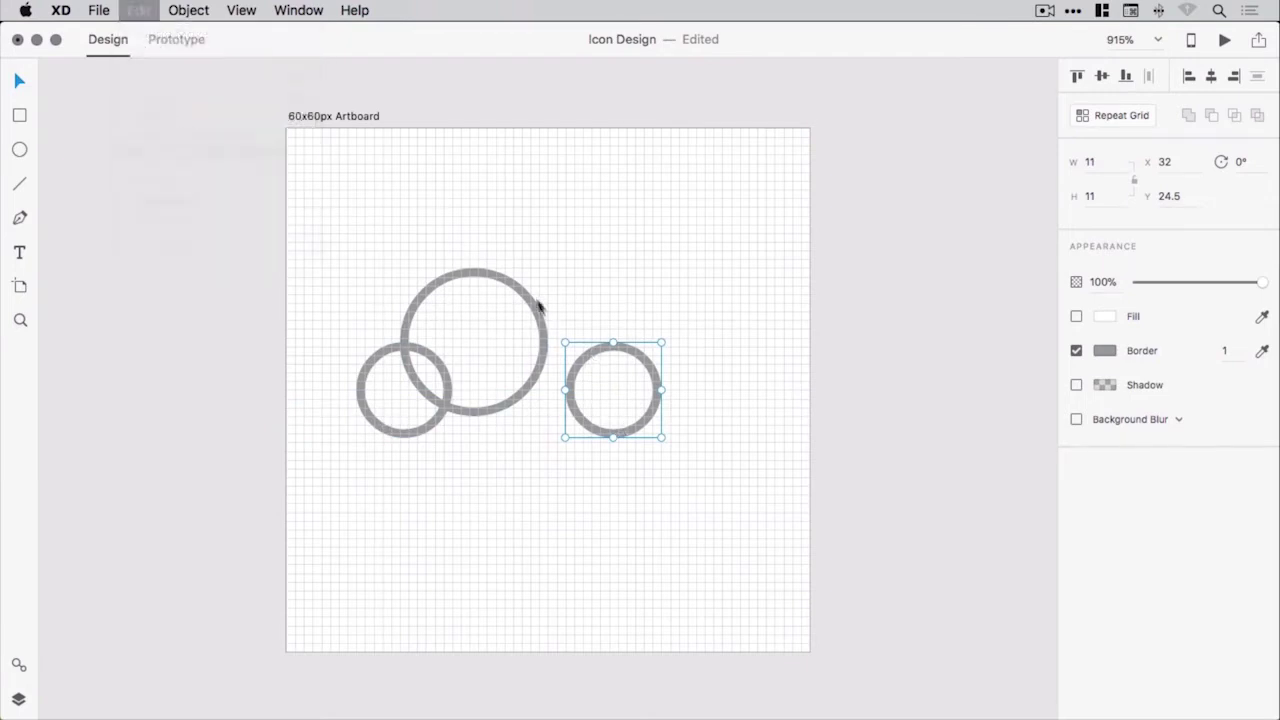
drag(585, 360, 492, 292)
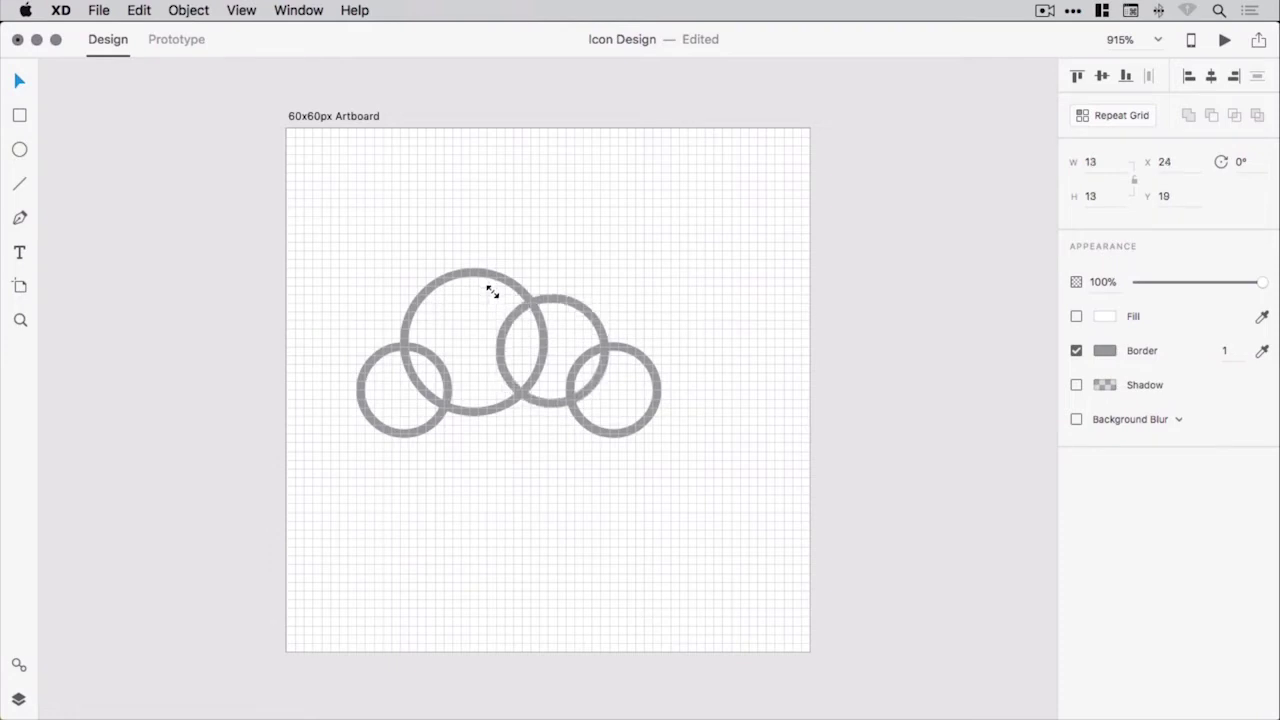
Step: Select all four circles and scale them up together
click(846, 288)
drag(349, 248, 563, 392)
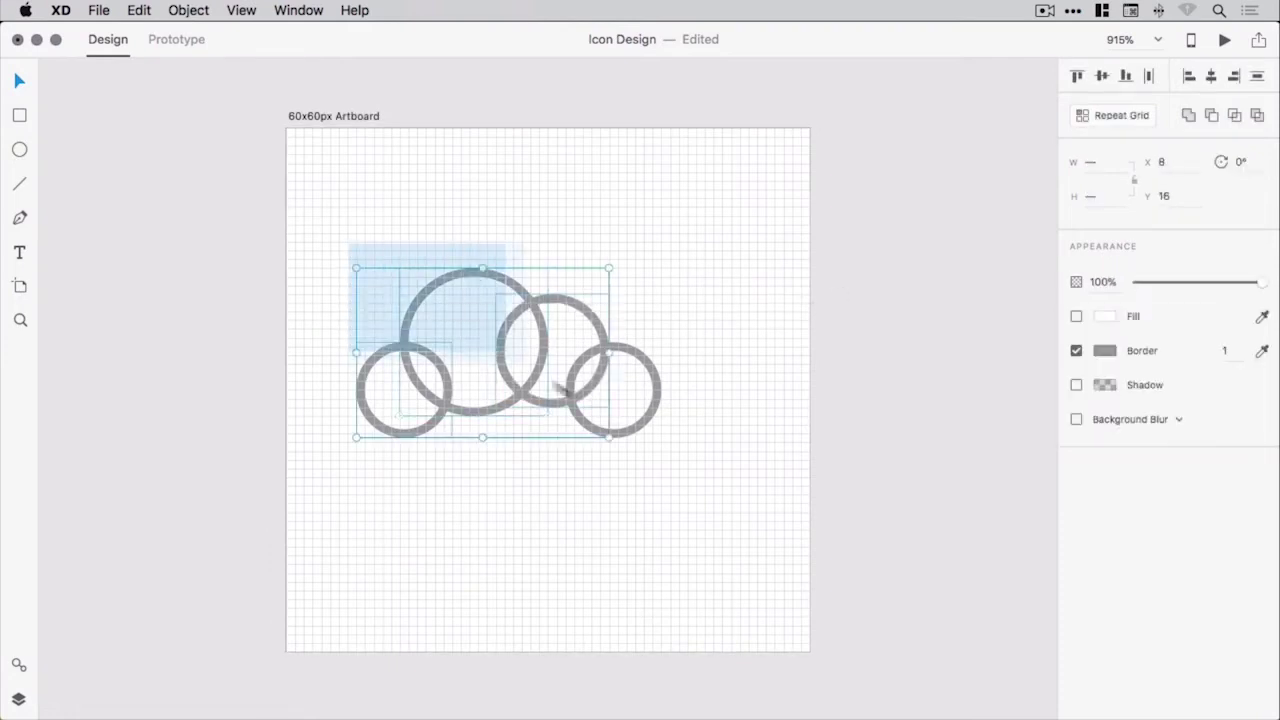
drag(663, 437, 725, 481)
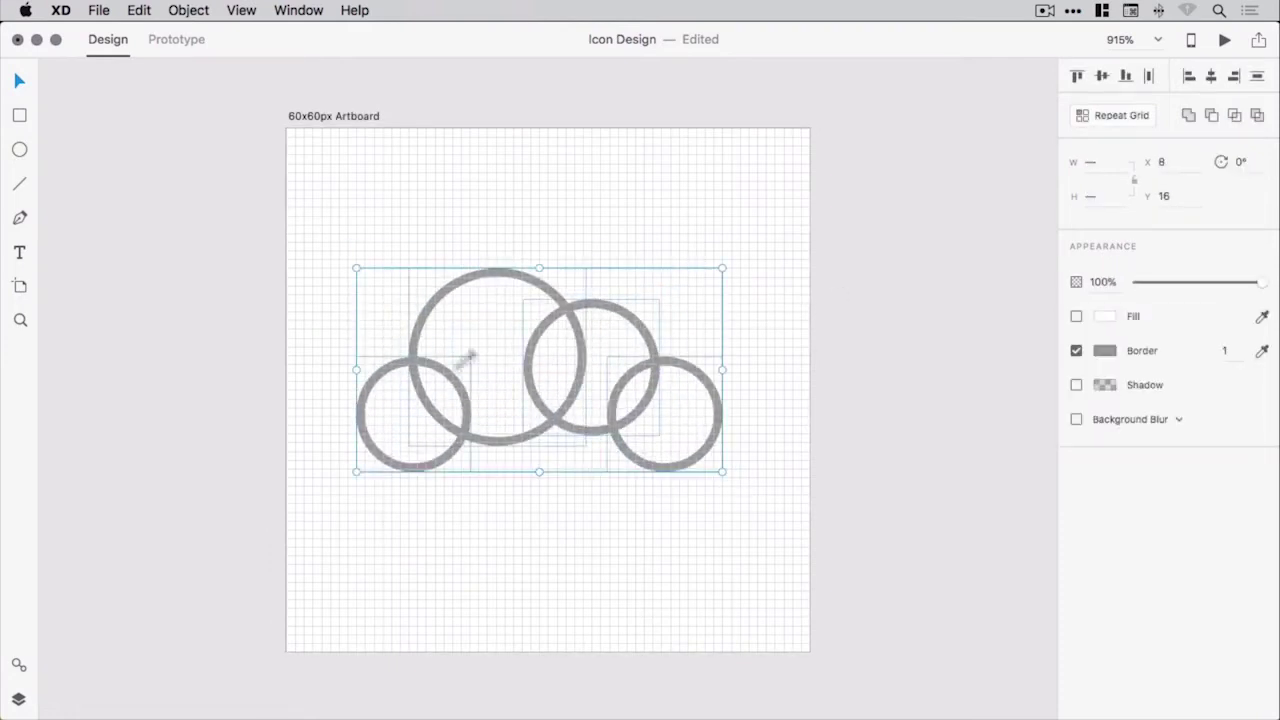
click(378, 513)
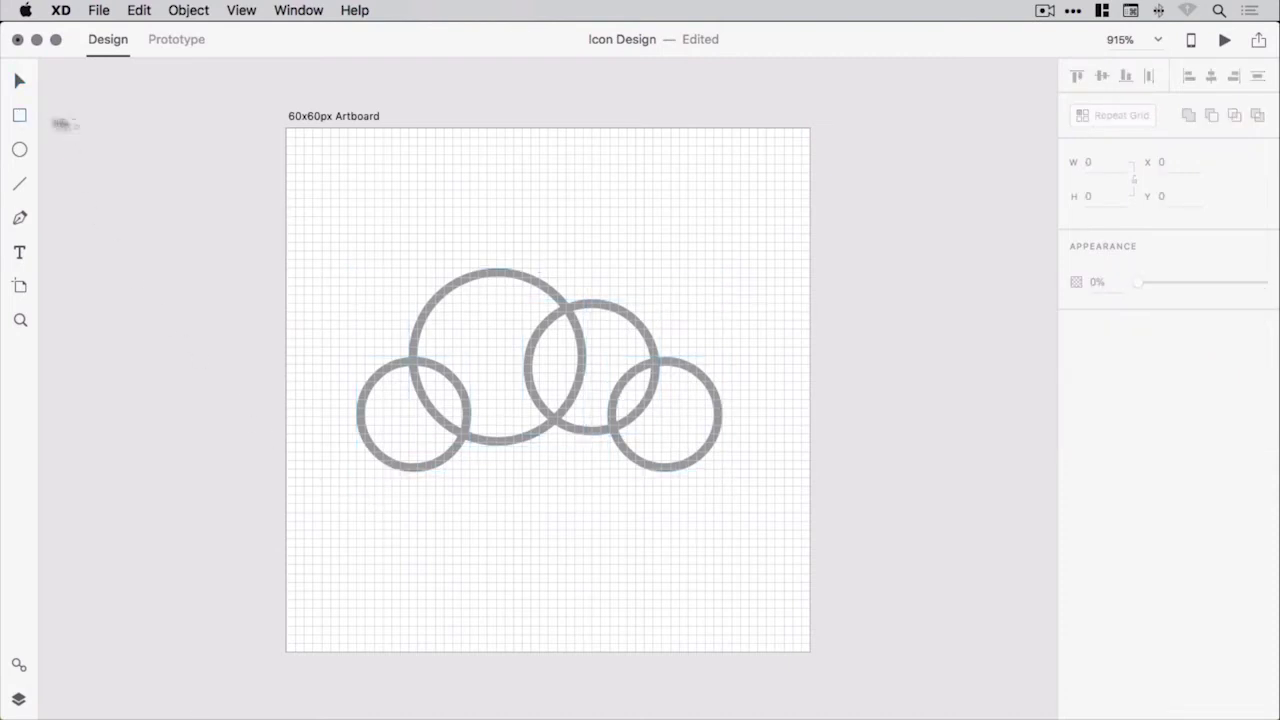
Step: Draw a 28×14 rectangle across the circles' base and align all shapes to the pixel grid
mouse_move(428, 350)
mouse_down()
mouse_move(523, 382)
mouse_move(673, 472)
mouse_up()
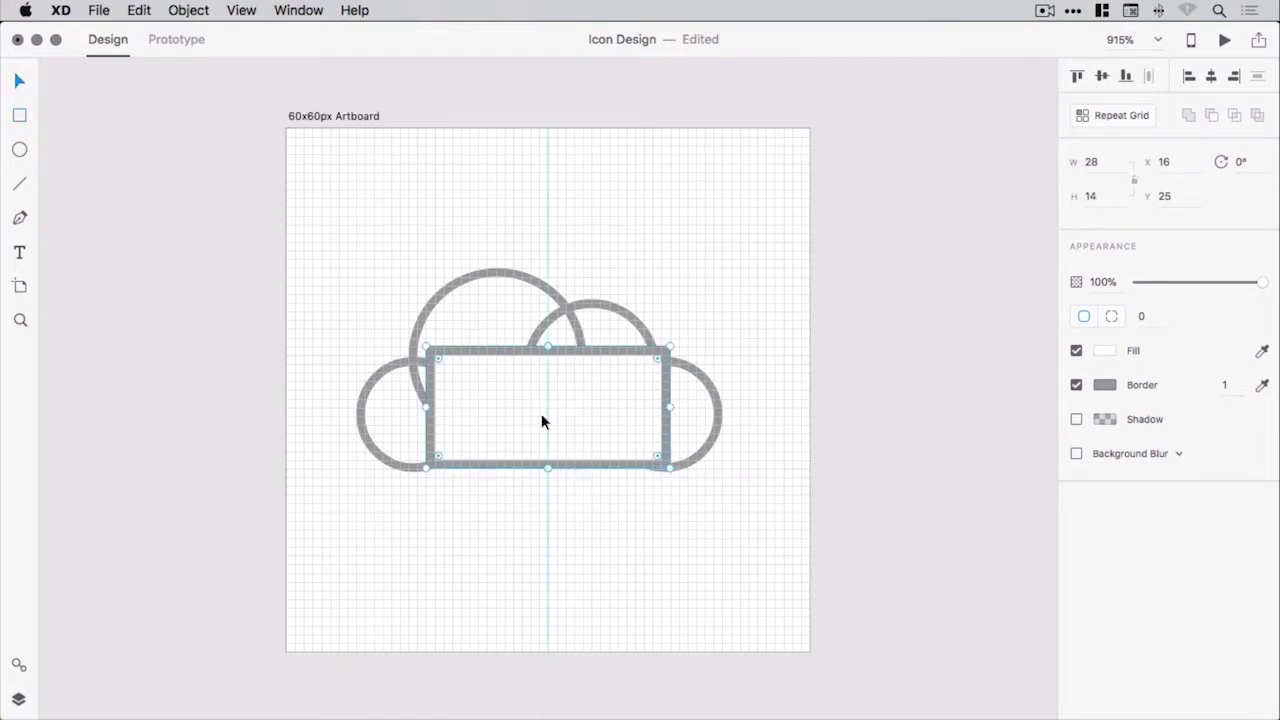
drag(351, 508, 758, 265)
click(189, 10)
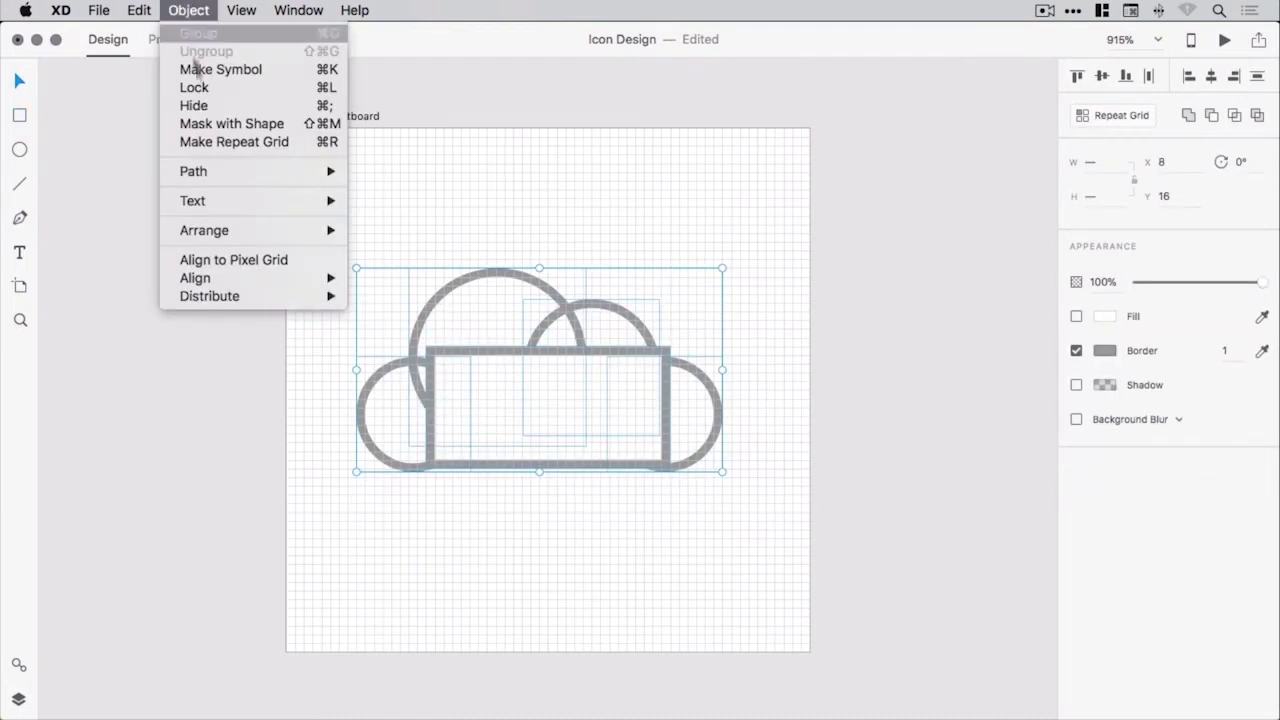
click(215, 259)
click(205, 367)
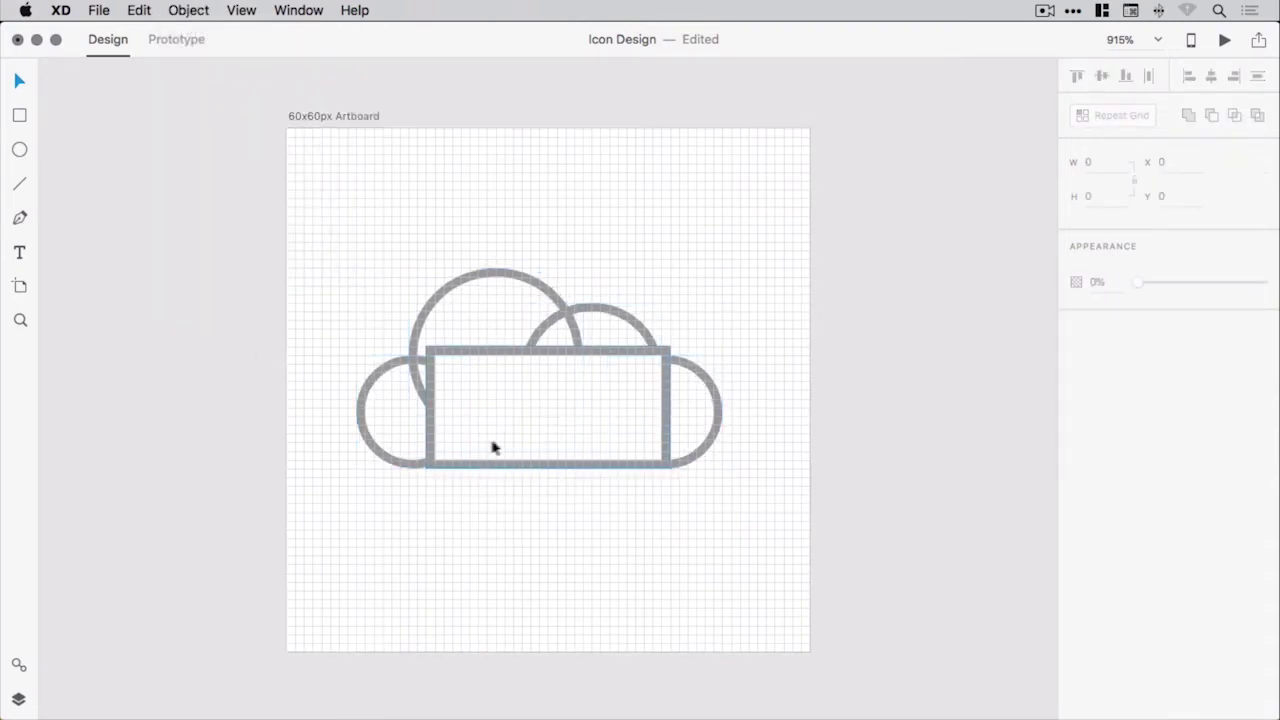
click(510, 399)
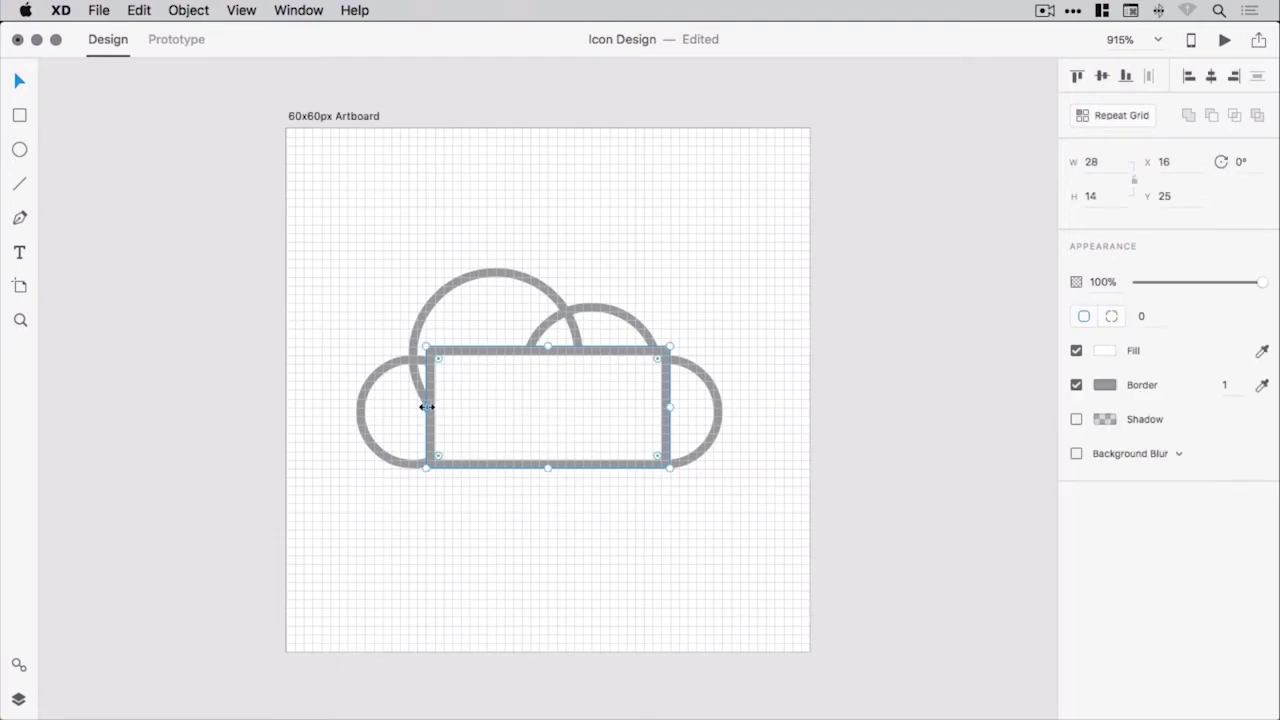
Step: Widen the rectangle to 29 px and pull its top corner points inward into the circles
drag(426, 407, 417, 410)
mouse_move(665, 407)
mouse_down()
mouse_move(640, 414)
mouse_move(670, 409)
mouse_up()
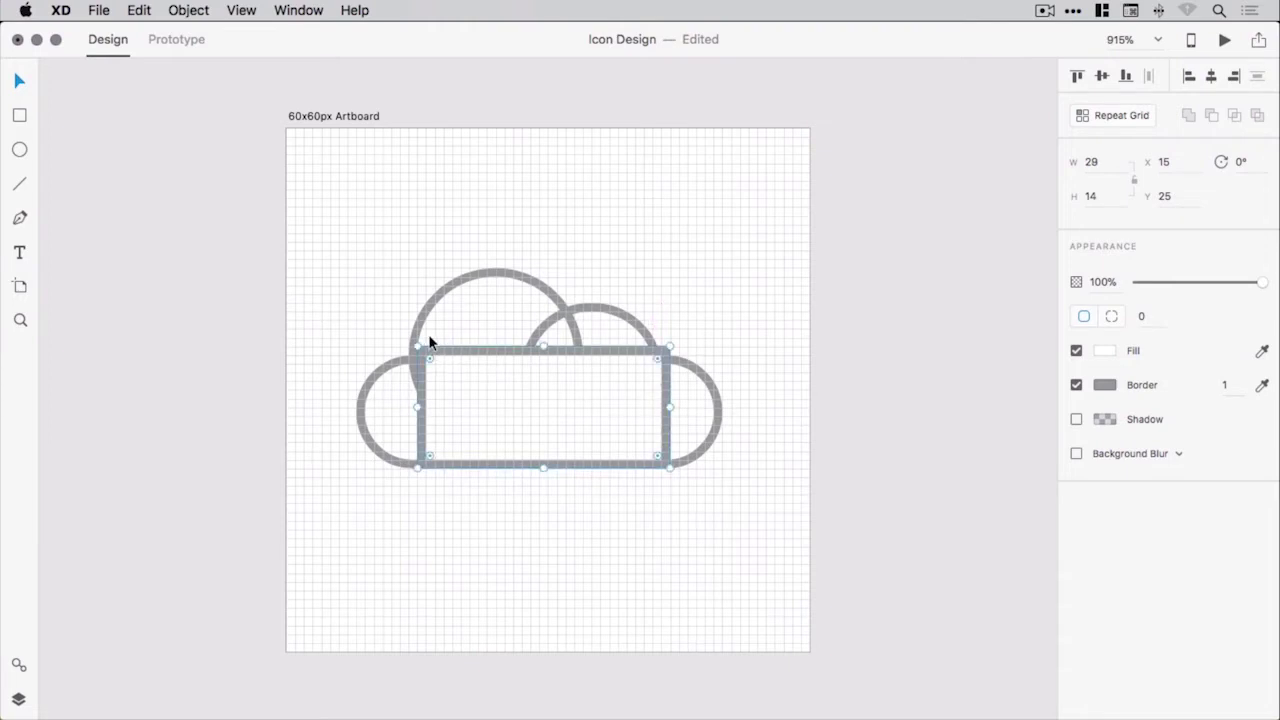
double_click(467, 383)
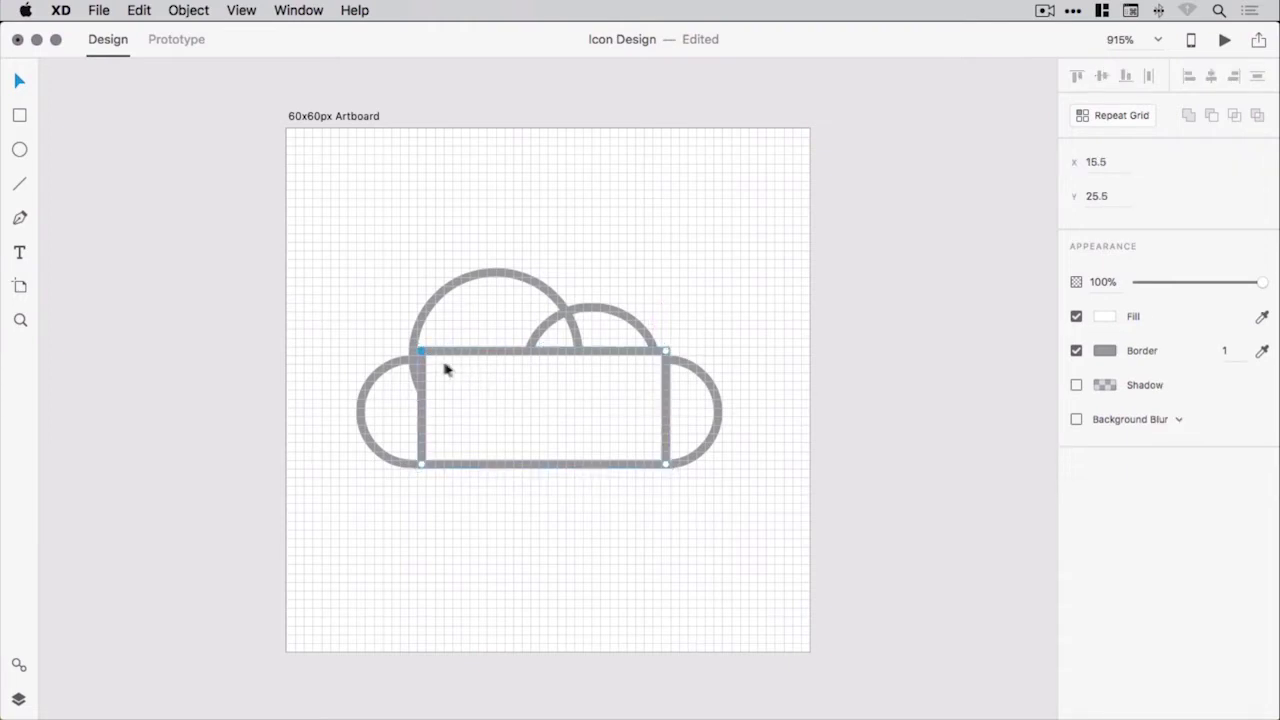
mouse_move(422, 356)
mouse_down()
mouse_move(434, 371)
mouse_move(426, 356)
mouse_up()
mouse_move(668, 356)
mouse_down()
mouse_move(703, 291)
mouse_move(648, 366)
mouse_up()
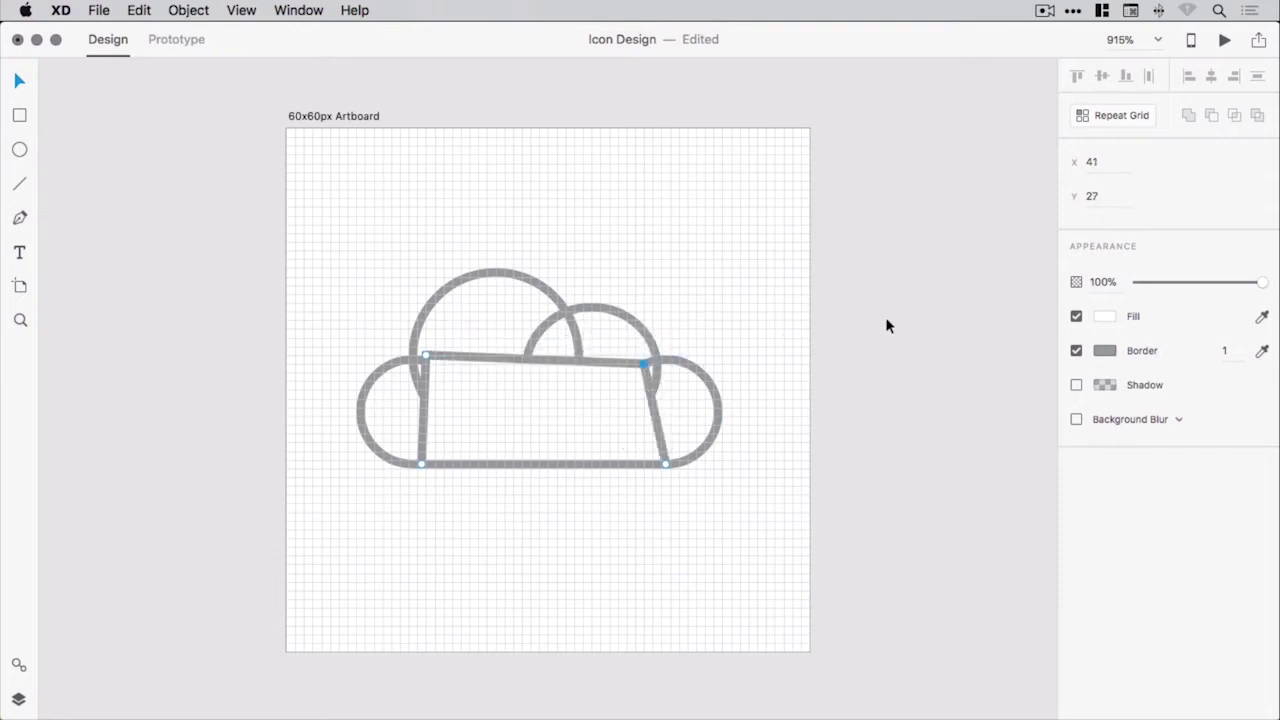
click(885, 350)
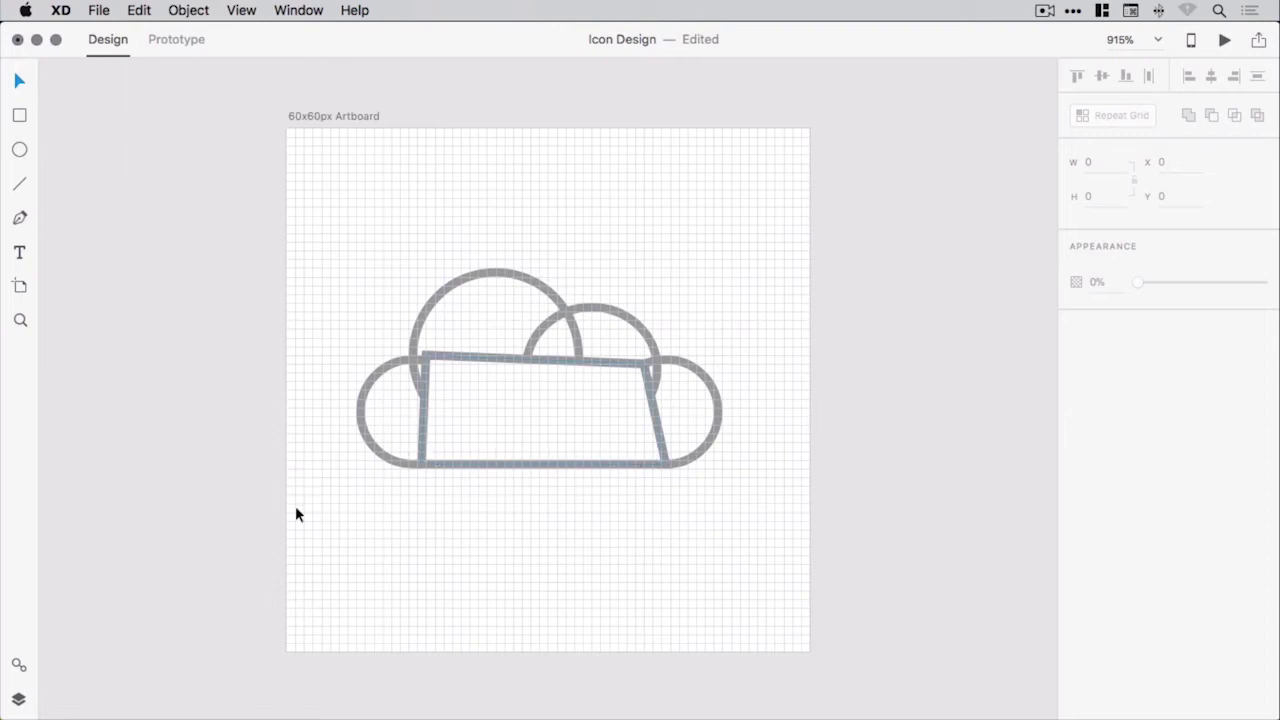
drag(296, 513, 775, 252)
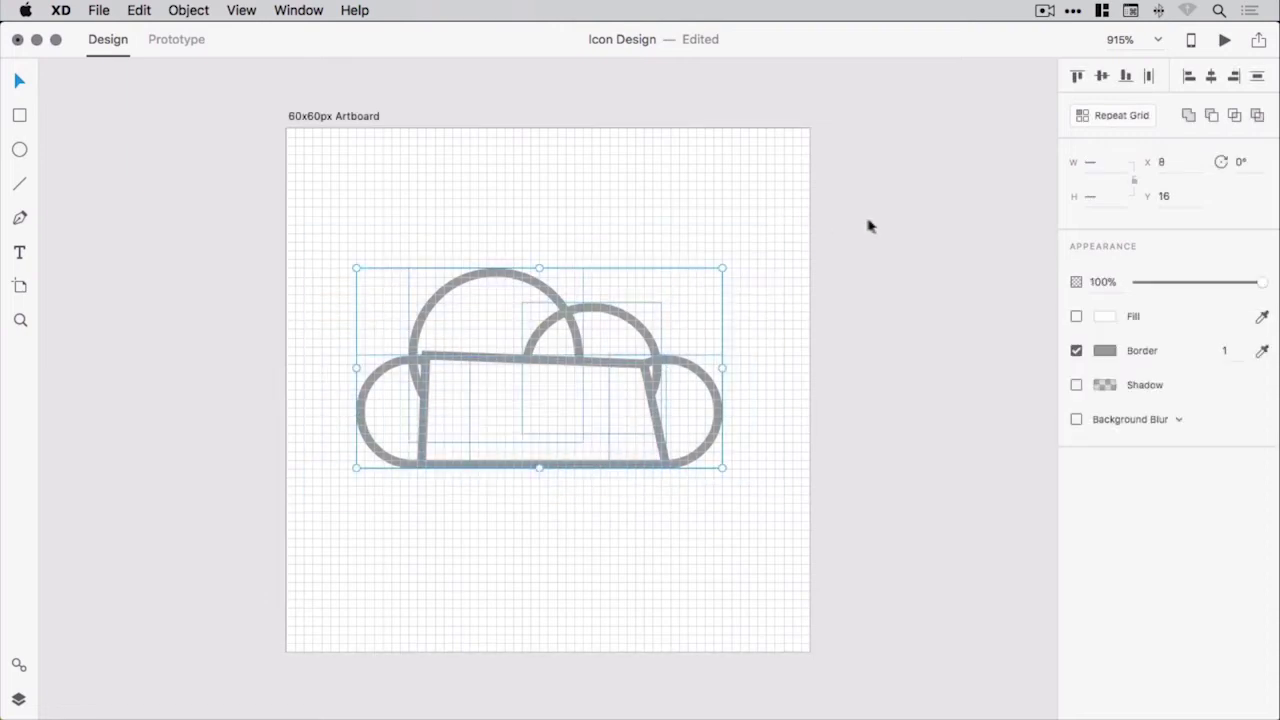
Step: Combine the circles and reshaped rectangle with Add, then zoom into the lower left
click(1188, 117)
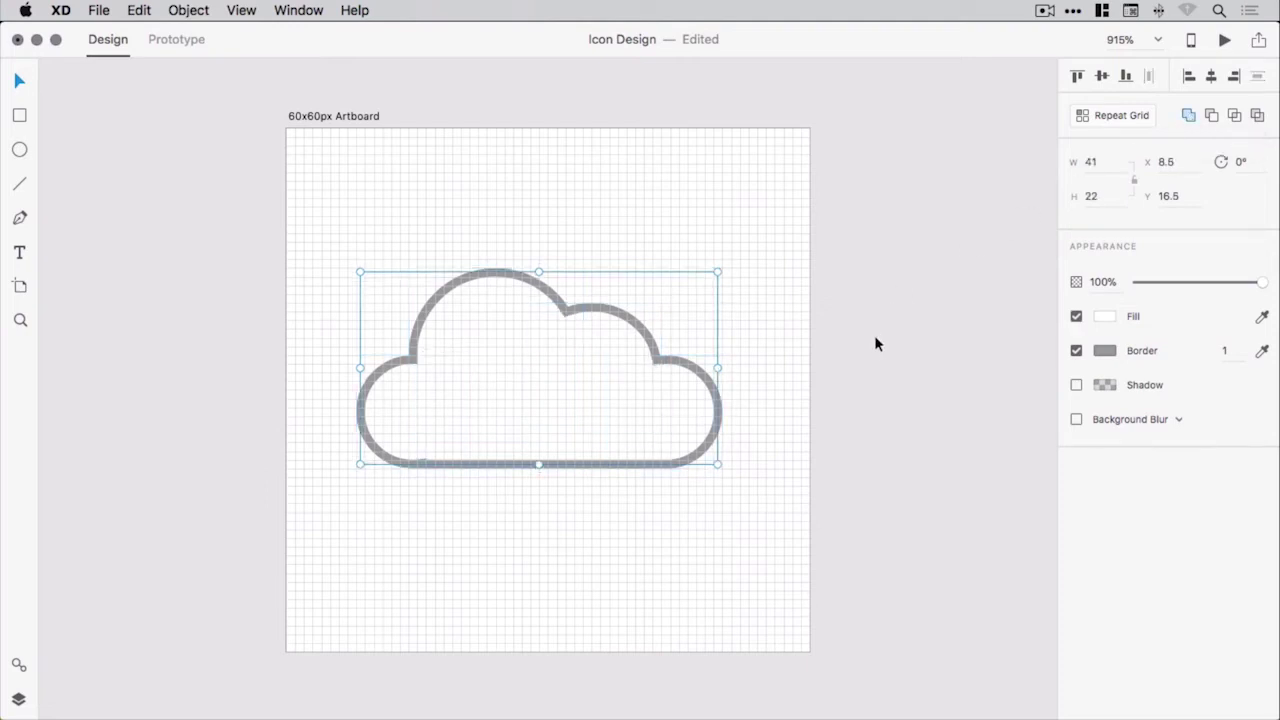
click(1188, 117)
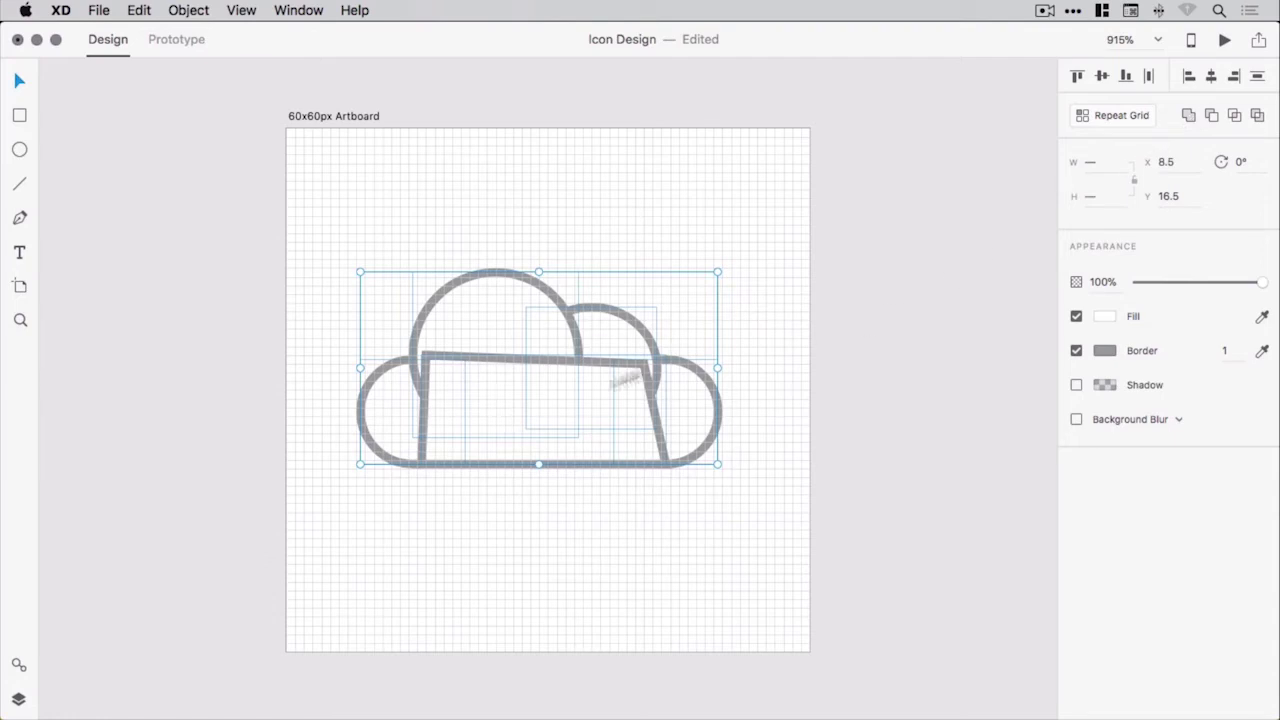
click(1188, 117)
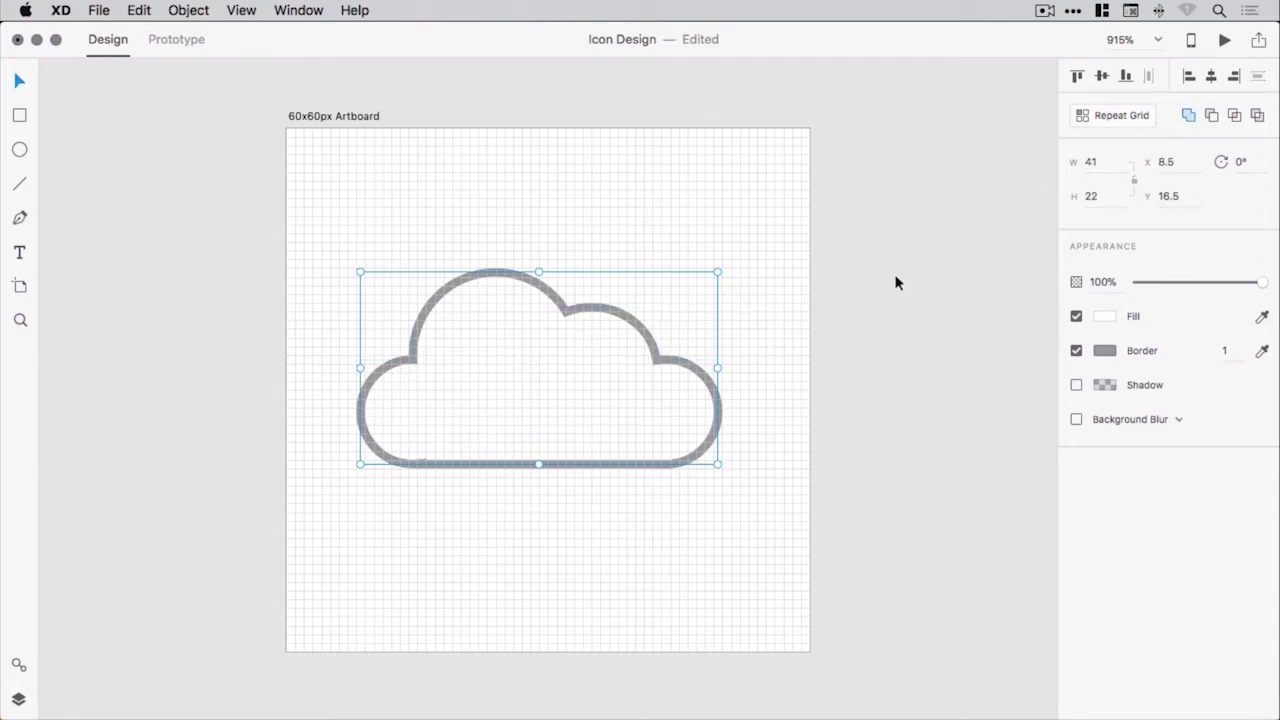
click(894, 284)
key(z)
drag(300, 342, 540, 508)
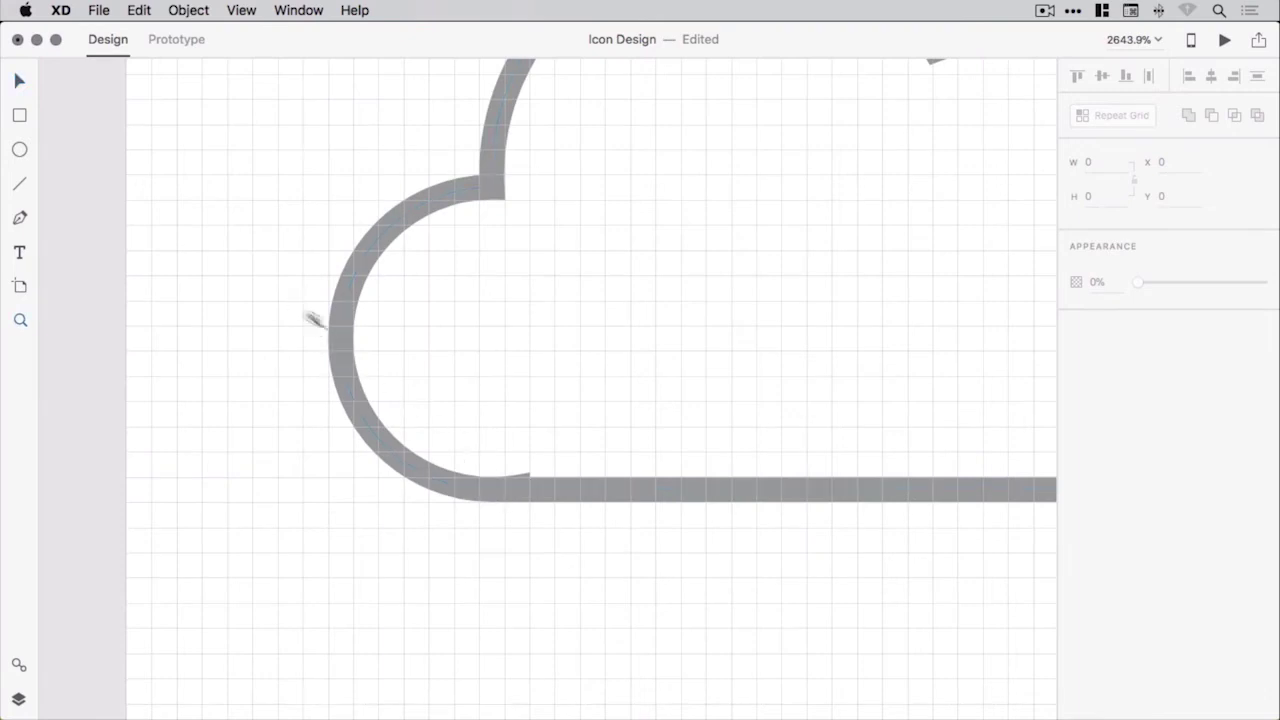
Step: Widen the lower-left circle from 12 to 14 px so it meets the bottom line
drag(308, 314, 680, 563)
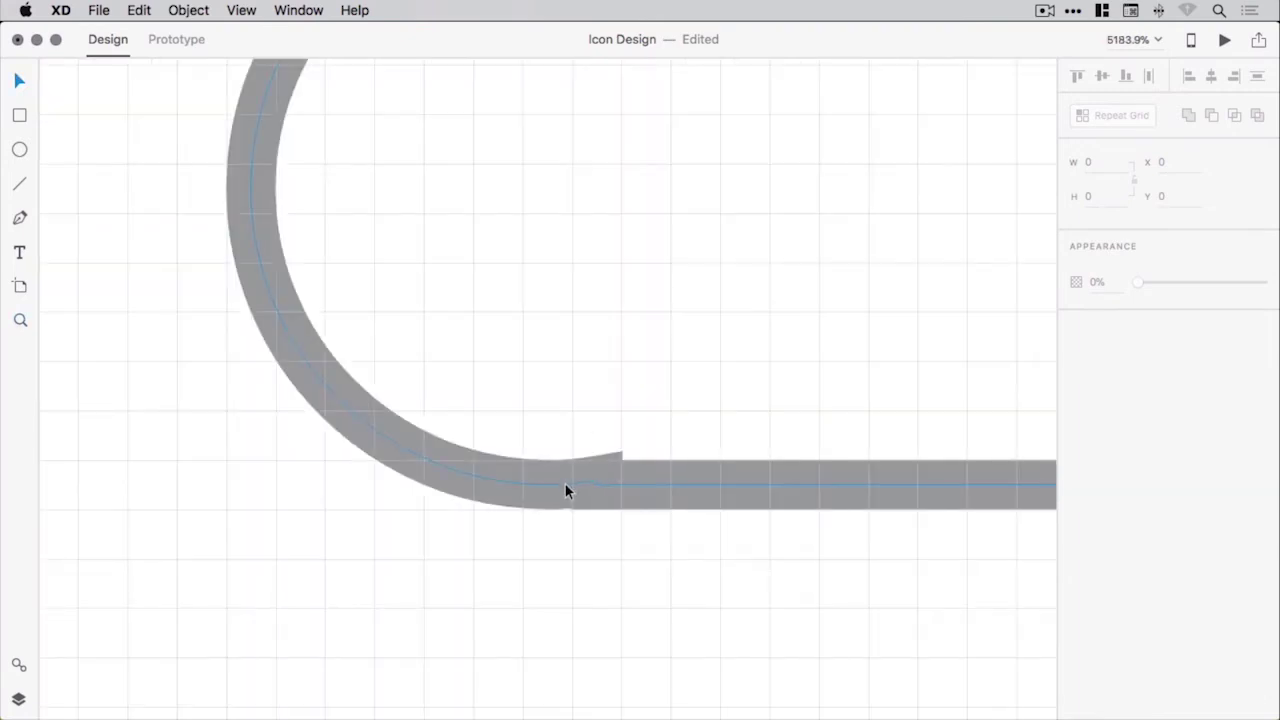
click(565, 485)
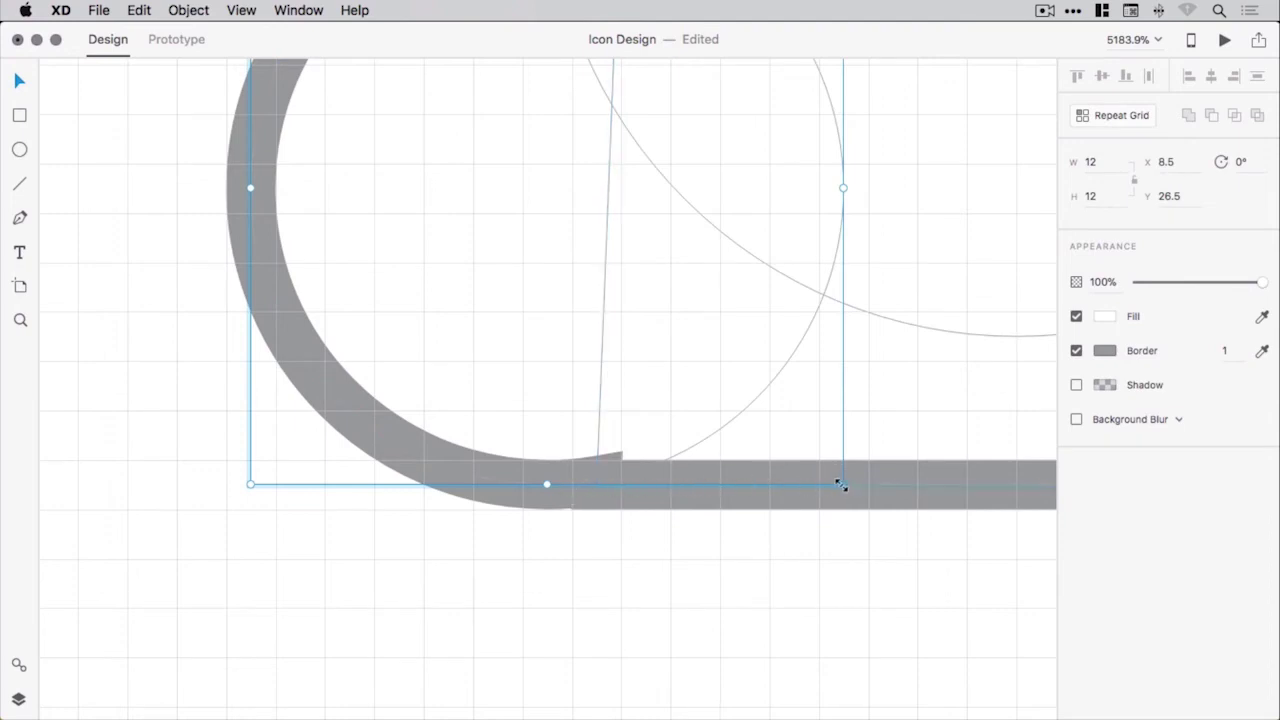
drag(841, 485, 929, 487)
click(539, 570)
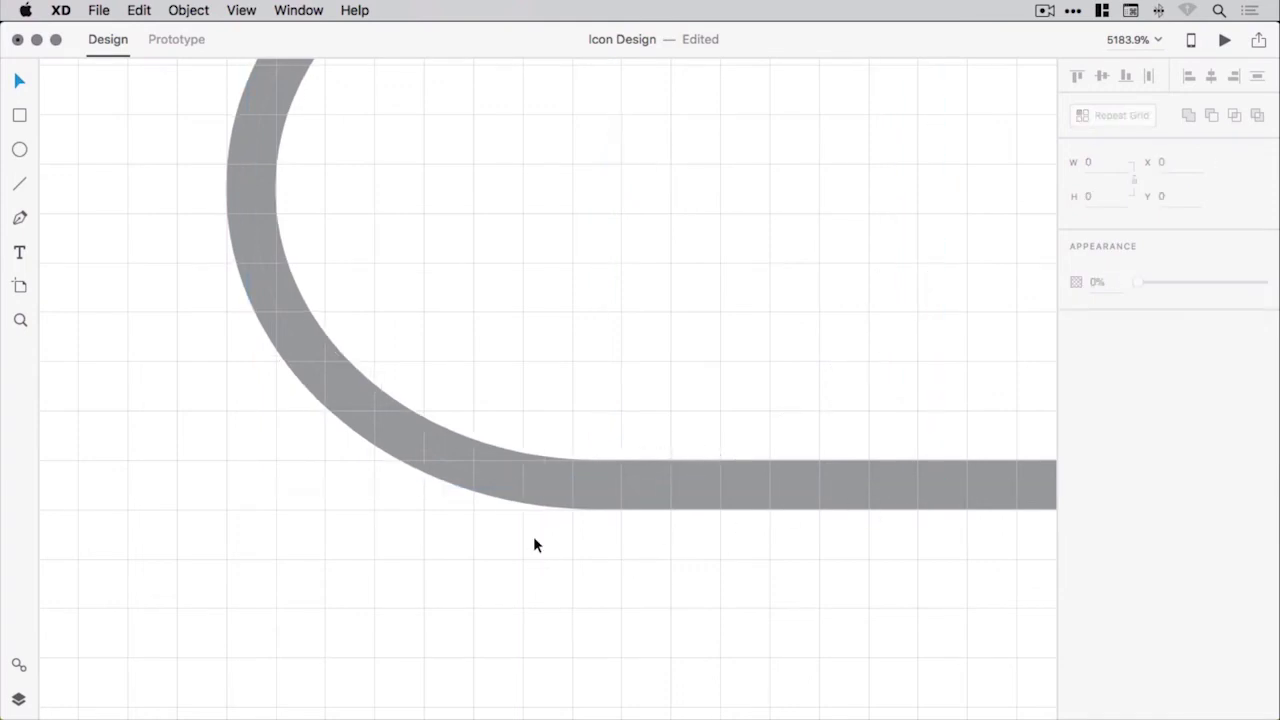
key(super+0)
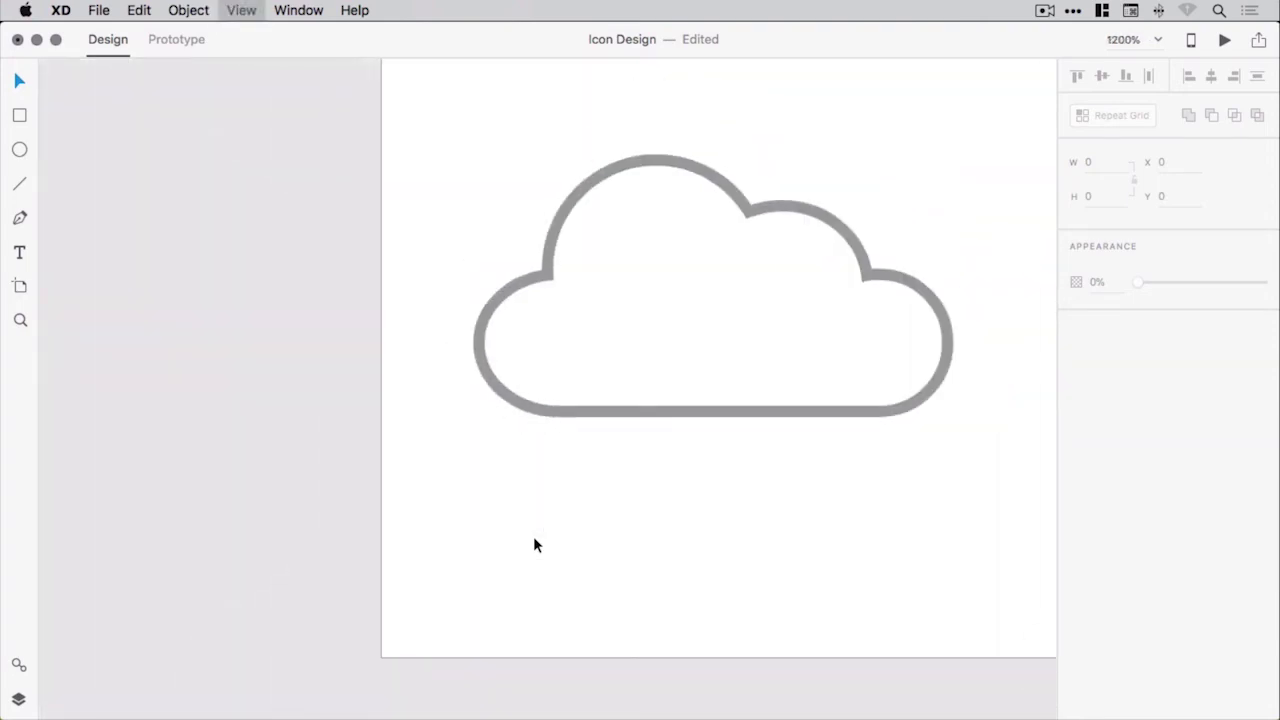
Step: Give the cloud a 2 px #4A4A4A border with no fill and place it at X 9, Y 16
key(super+apostrophe)
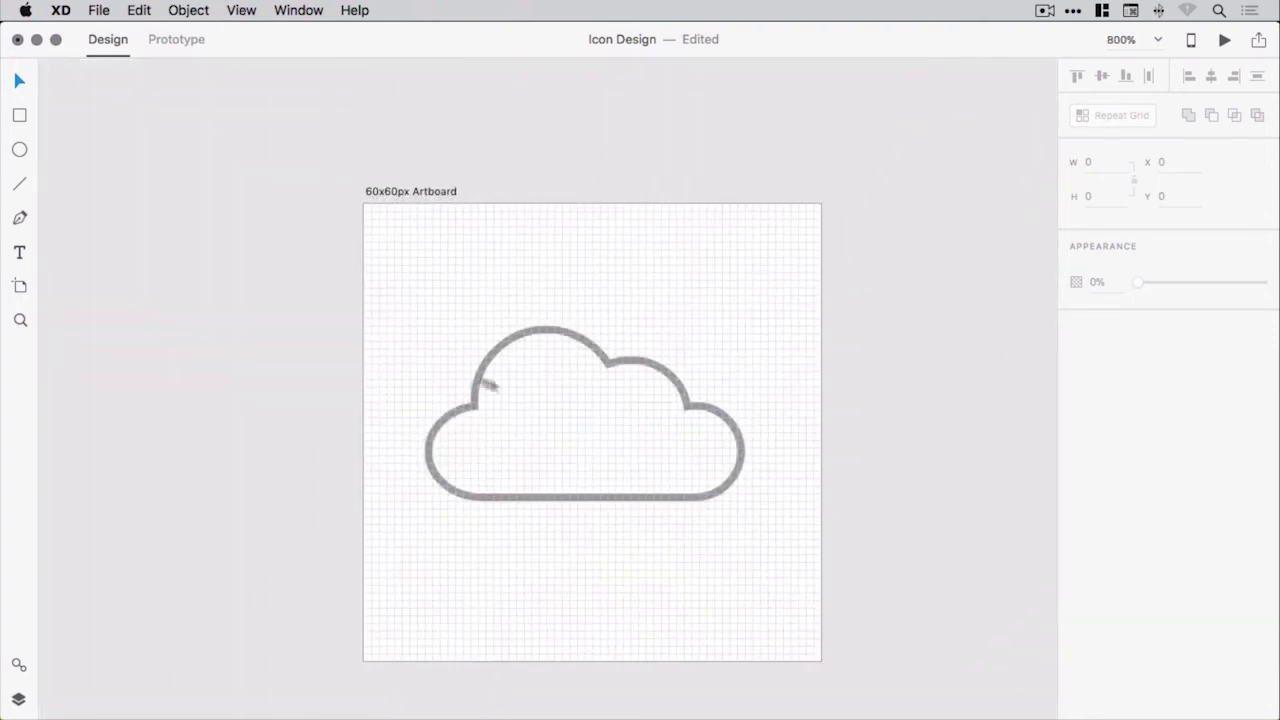
drag(420, 318, 758, 550)
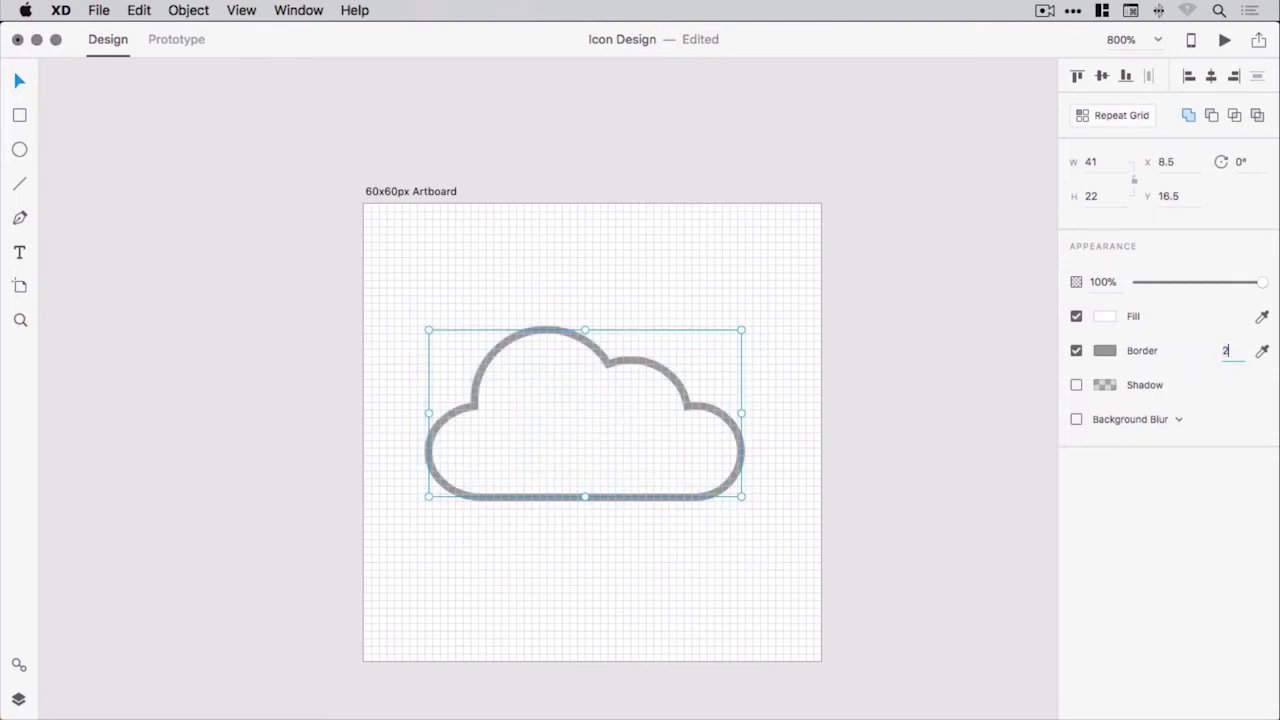
text(2)
key(Return)
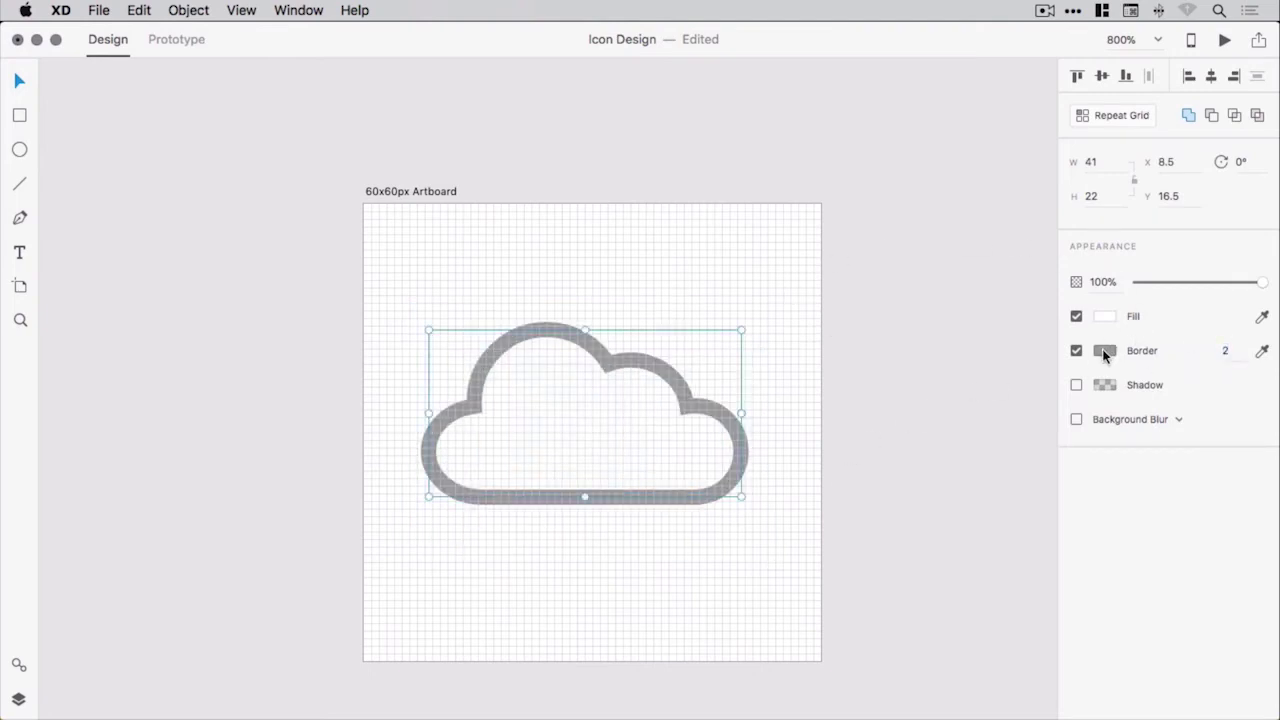
click(1104, 350)
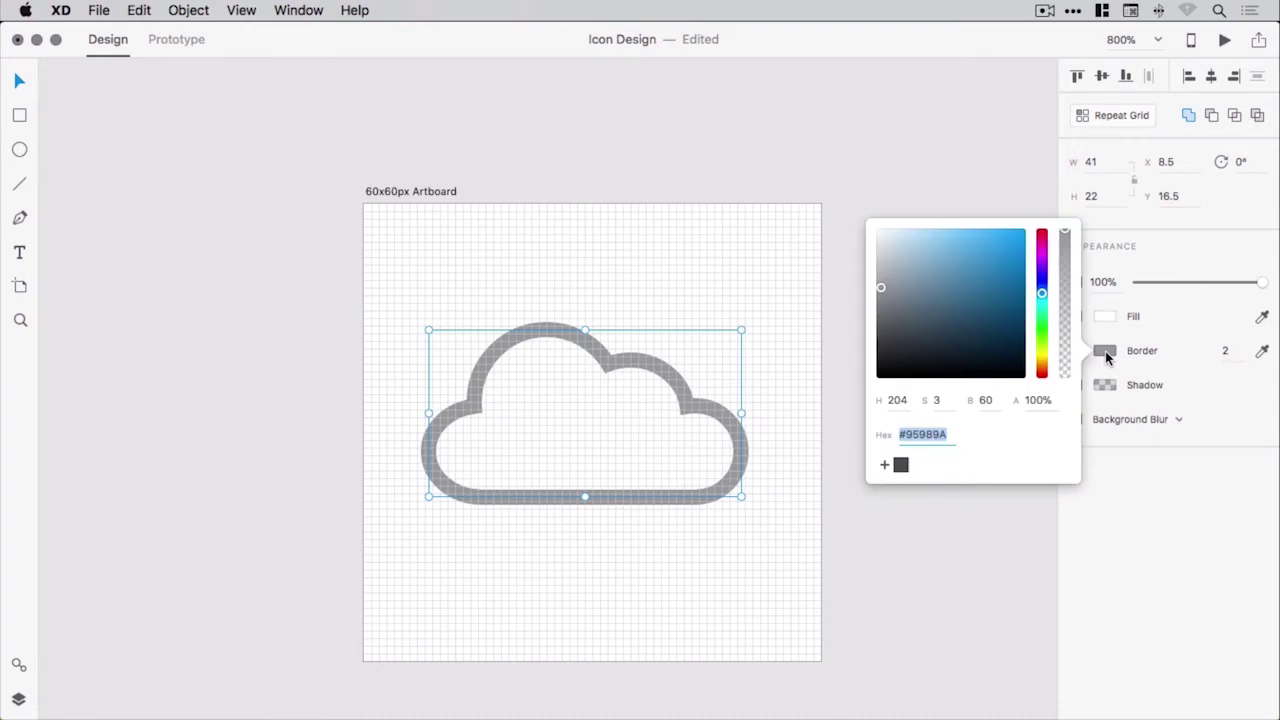
click(901, 465)
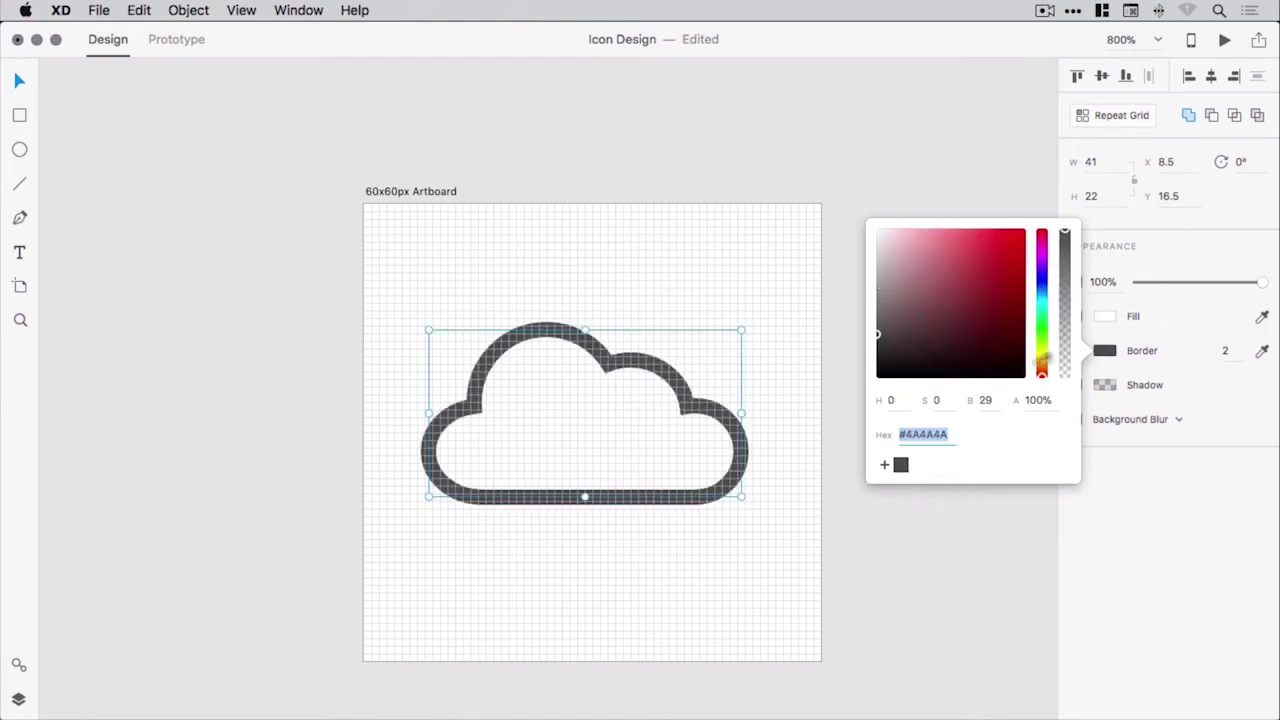
key(Escape)
key(Escape)
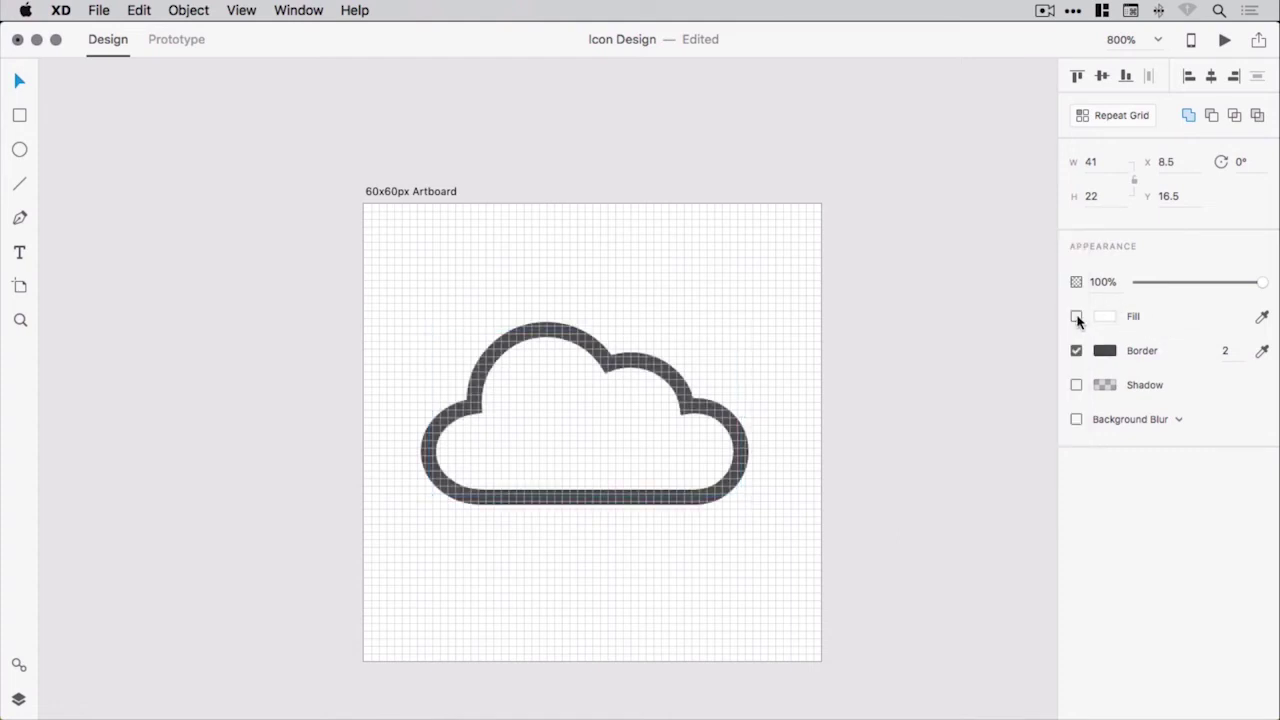
click(676, 371)
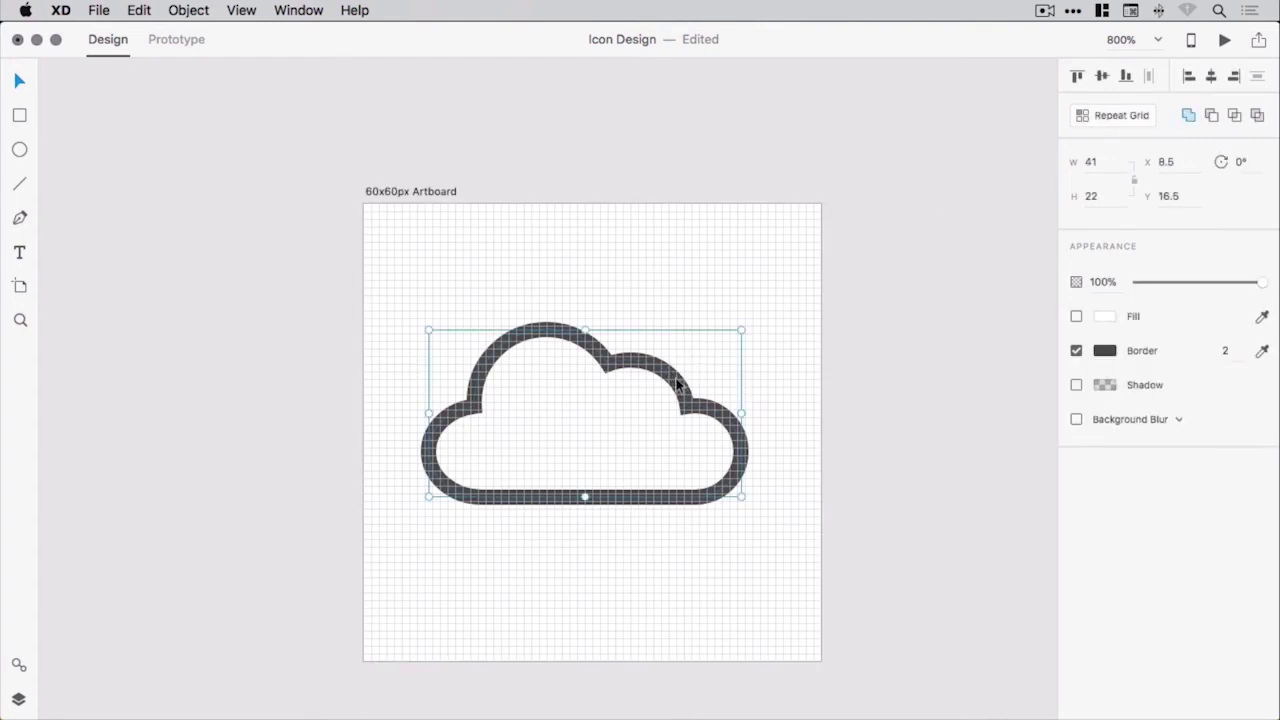
mouse_move(676, 383)
mouse_down()
mouse_move(714, 346)
mouse_move(680, 326)
mouse_move(629, 394)
mouse_move(660, 397)
mouse_move(682, 374)
mouse_up()
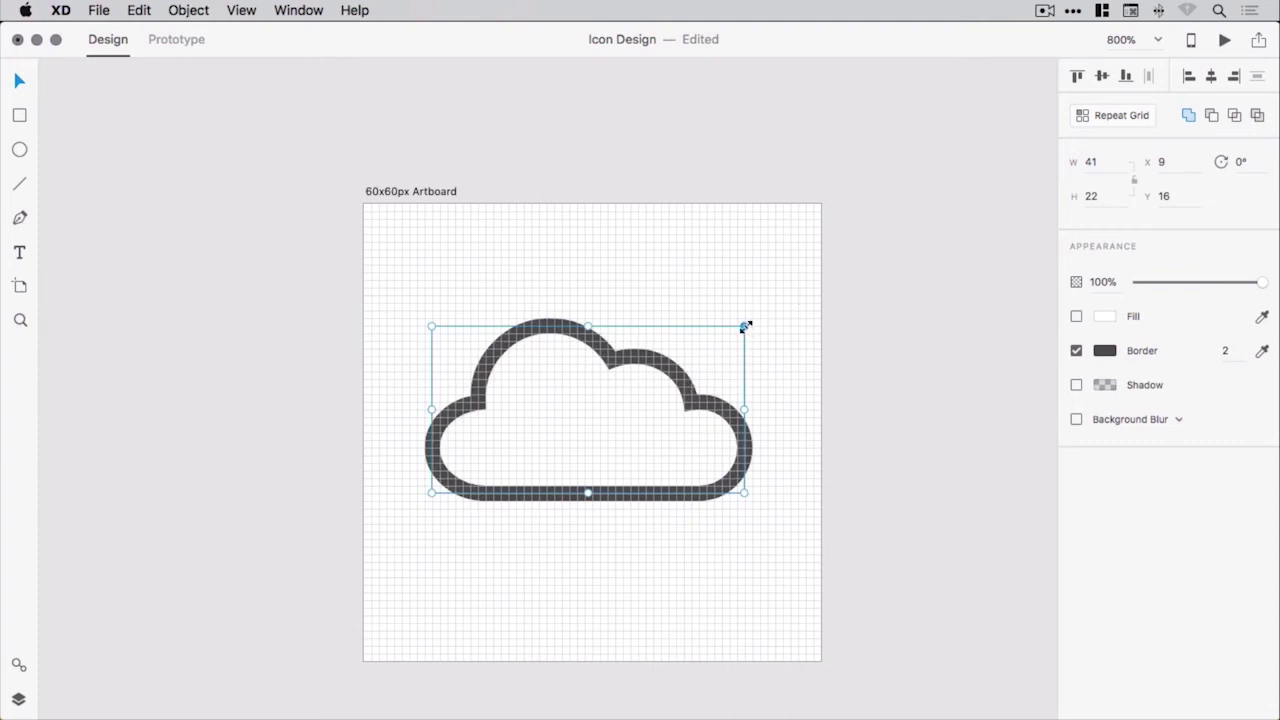
Step: Resize the cloud to 46×25 and align it to the pixel grid at X 6.5, Y 15.5
drag(744, 327, 763, 308)
drag(681, 352, 690, 352)
click(195, 9)
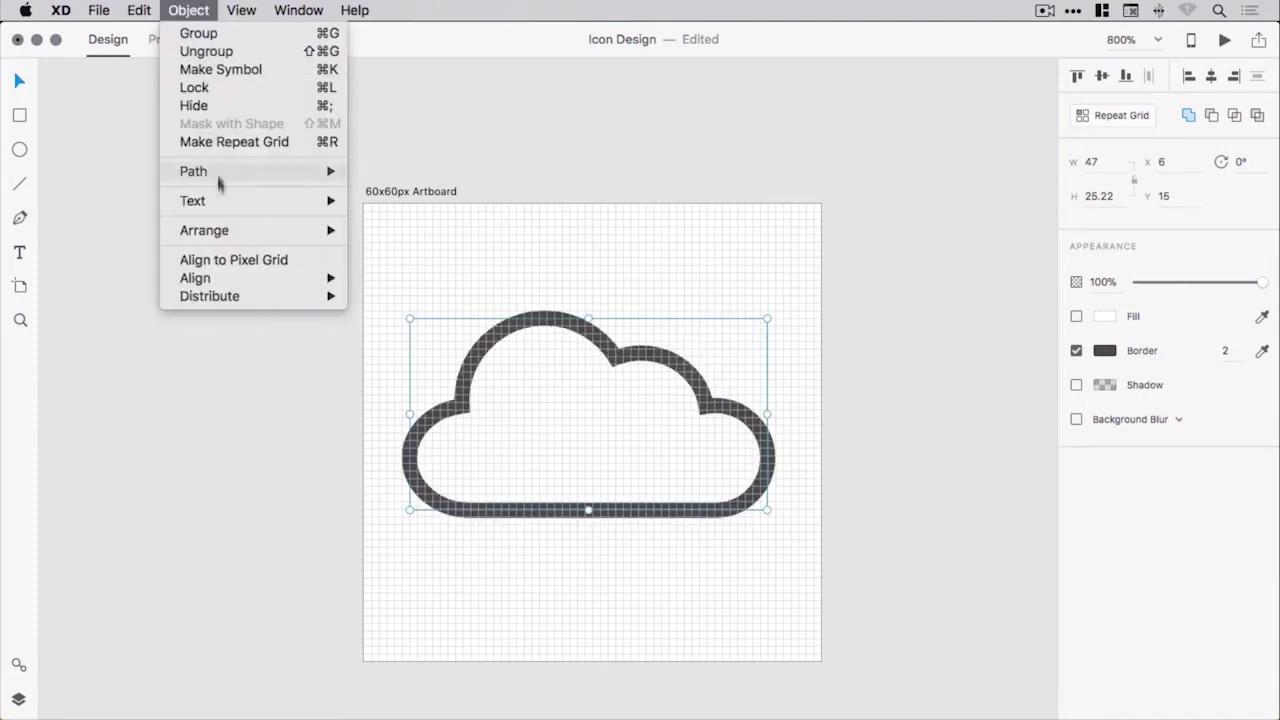
click(227, 262)
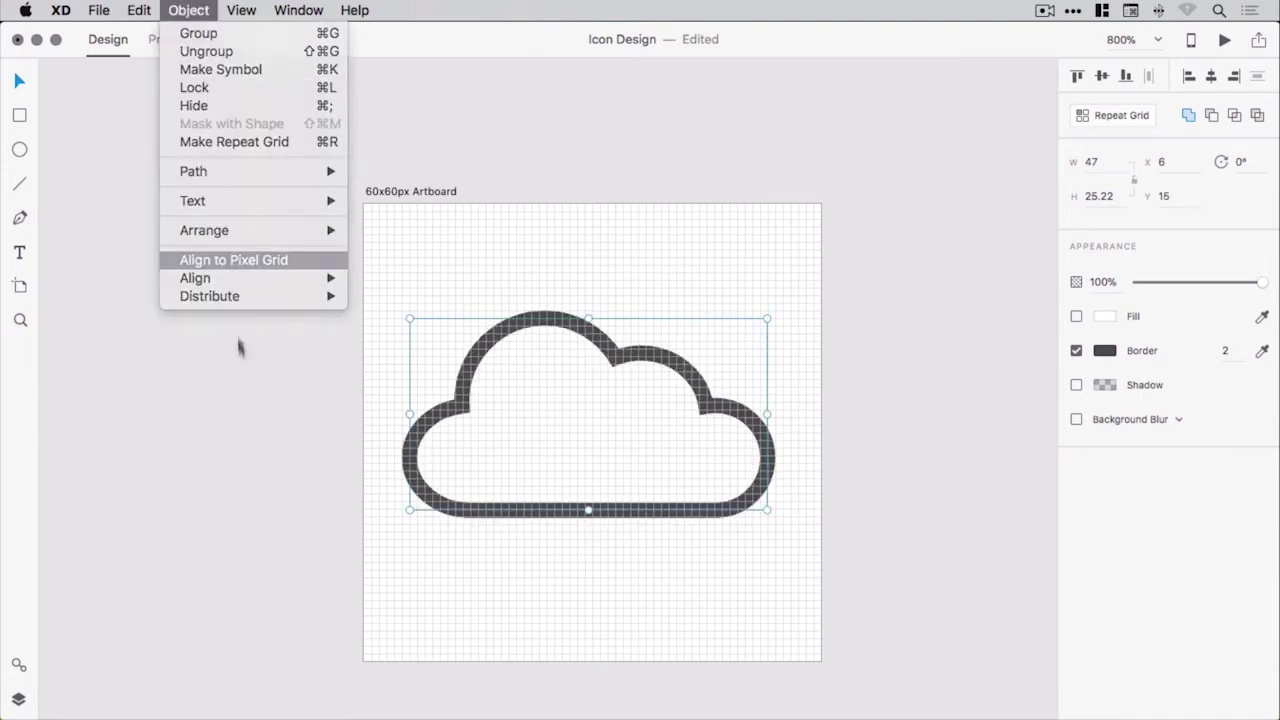
click(245, 410)
key(z)
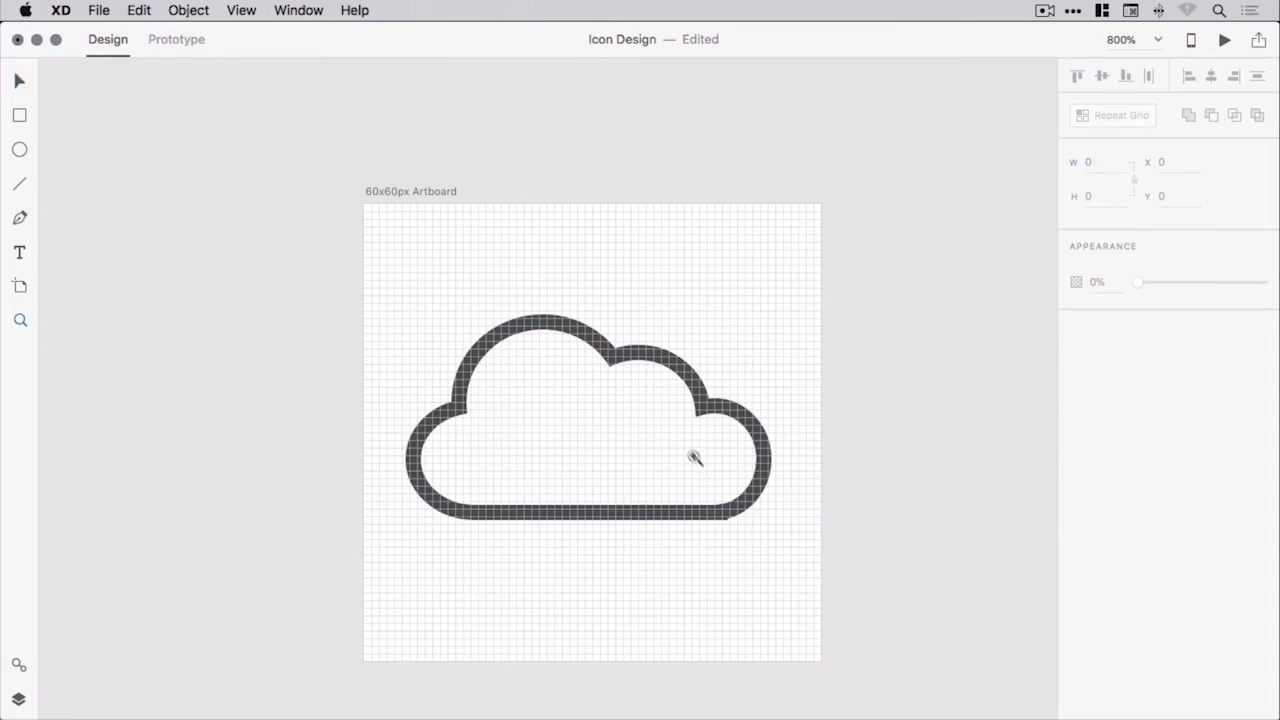
Step: Move the lower-right curve's end anchor left to X 46, Y 40.48 on the bottom edge
key(v)
click(674, 449)
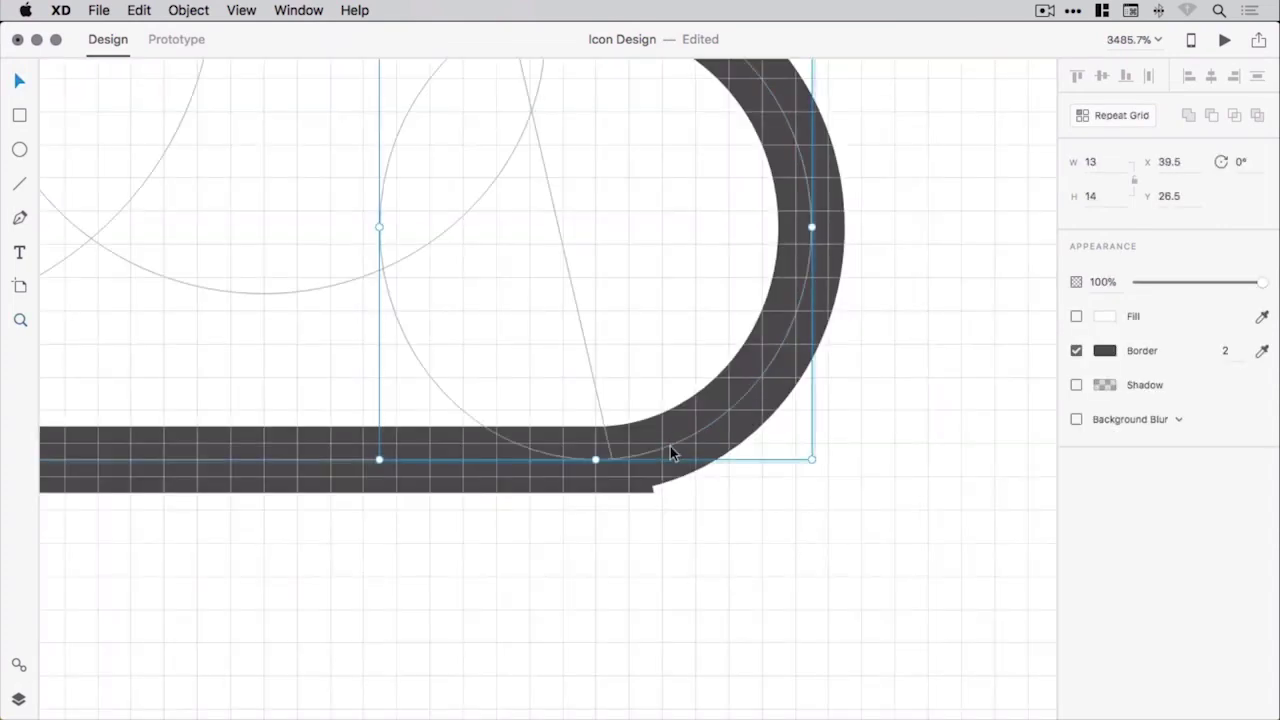
double_click(331, 463)
mouse_move(611, 460)
mouse_down()
mouse_move(571, 465)
mouse_move(592, 463)
mouse_up()
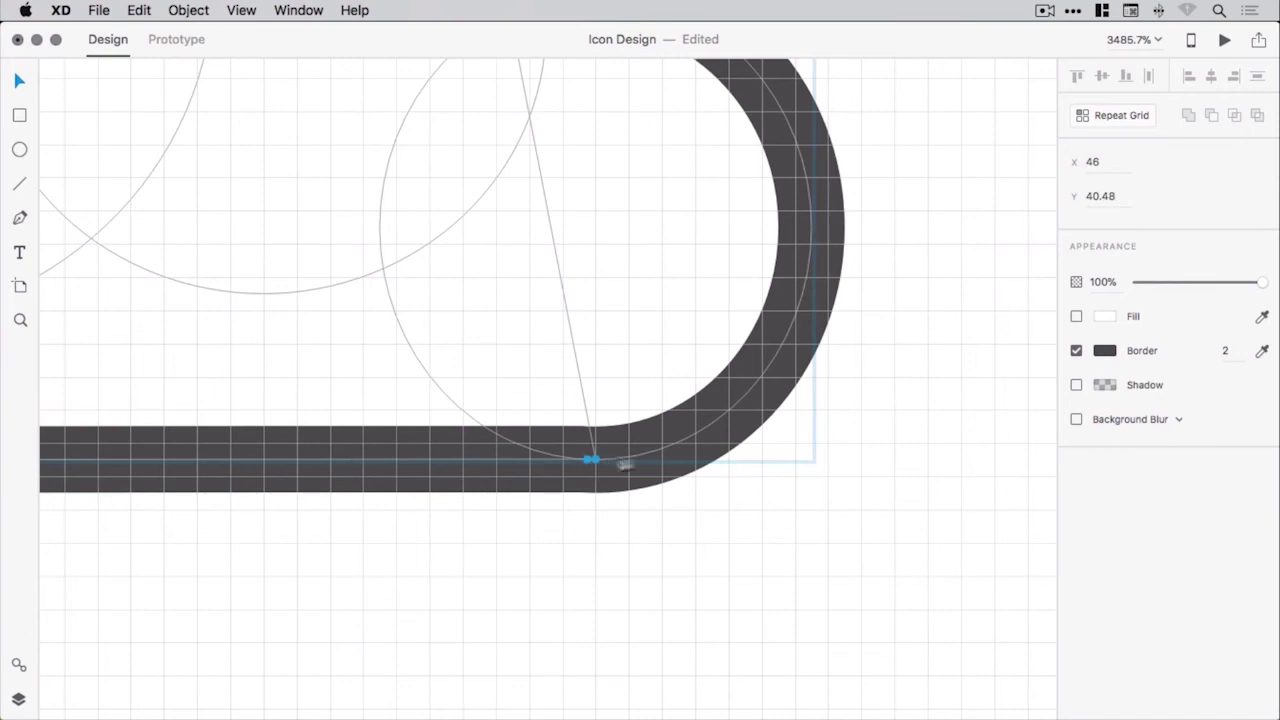
click(900, 375)
key(super+minus)
key(super+minus)
key(super+minus)
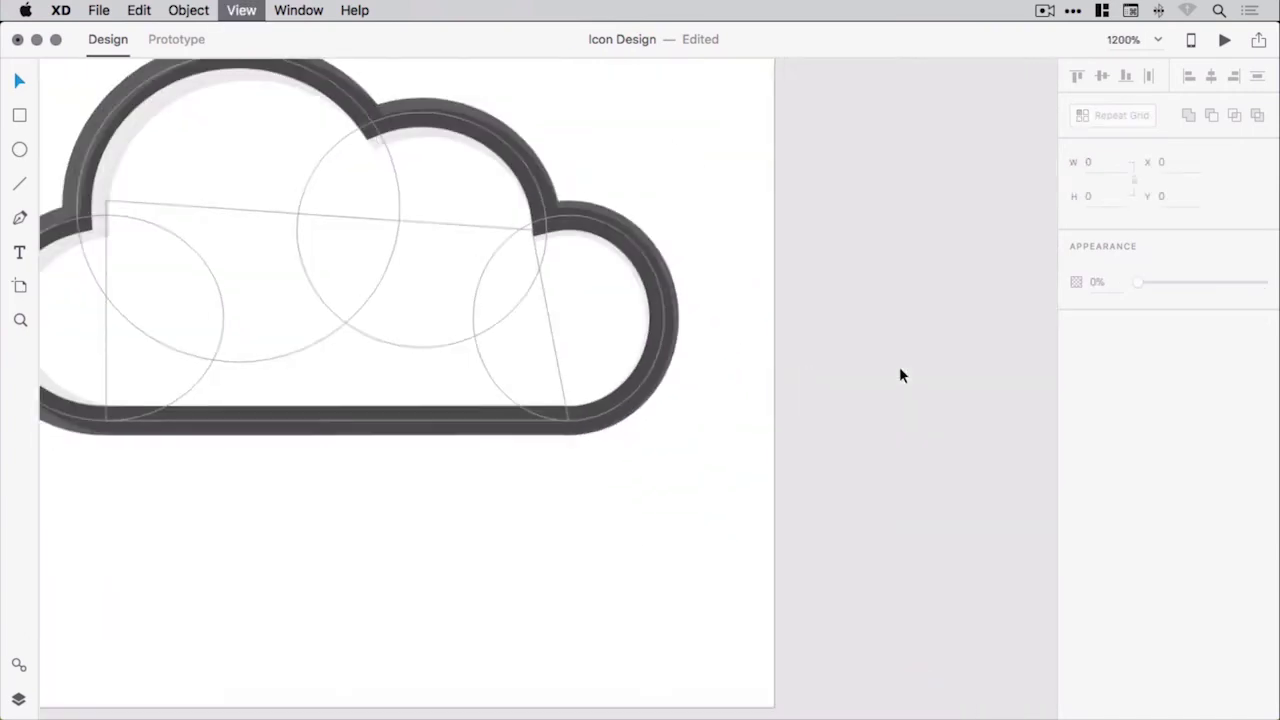
drag(548, 345, 654, 389)
Step: Draw a curved highlight arc with the Pen tool inside the cloud's upper-left bump
scroll(607, 385, up, 2)
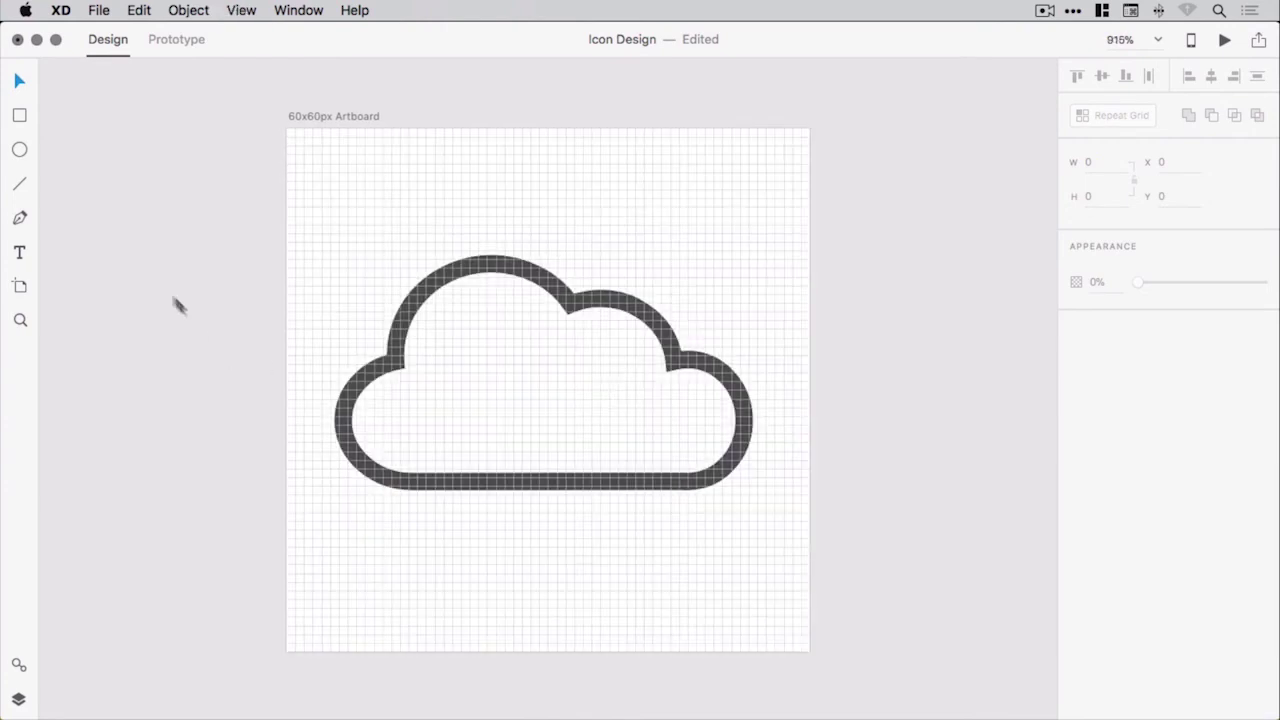
click(21, 220)
click(425, 363)
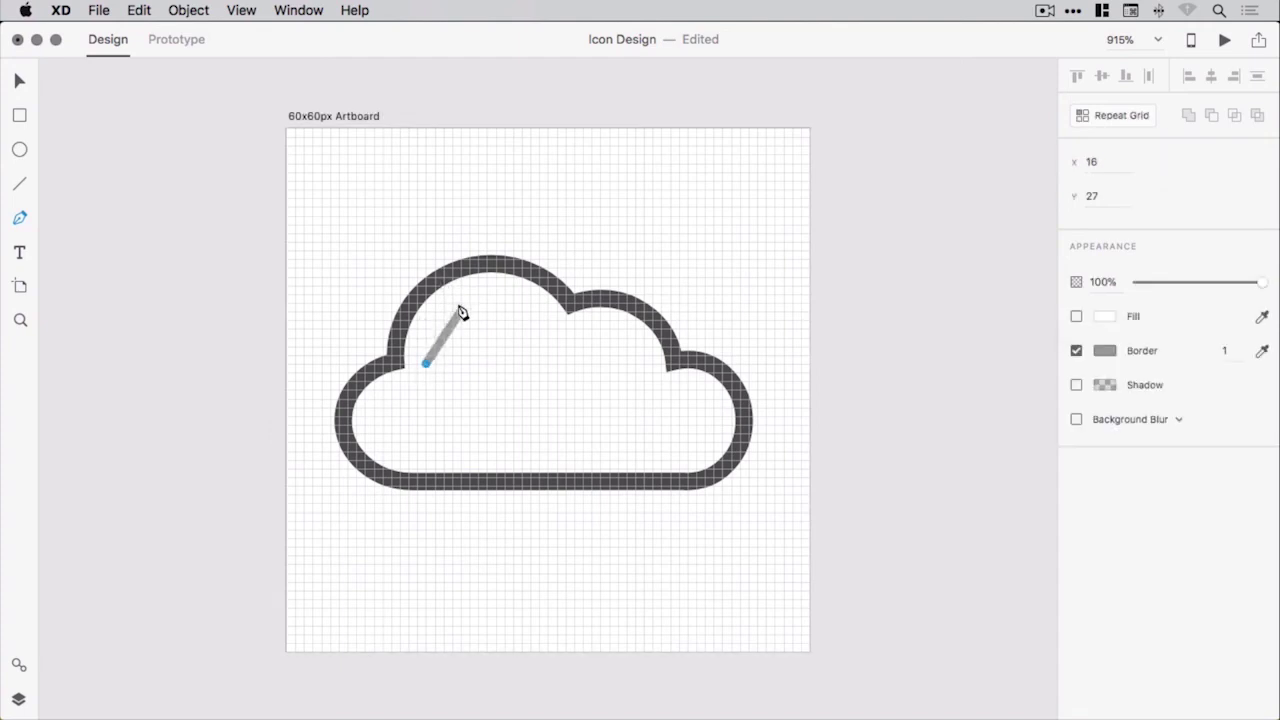
drag(461, 294, 502, 263)
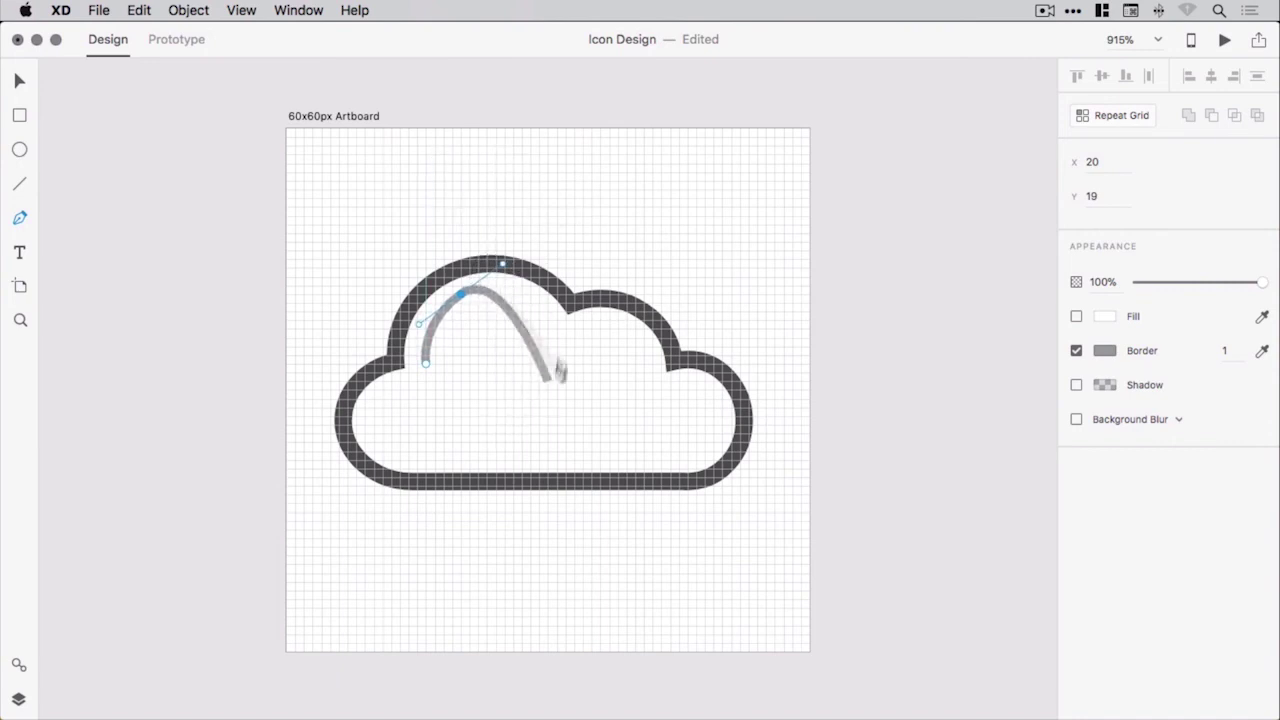
key(Escape)
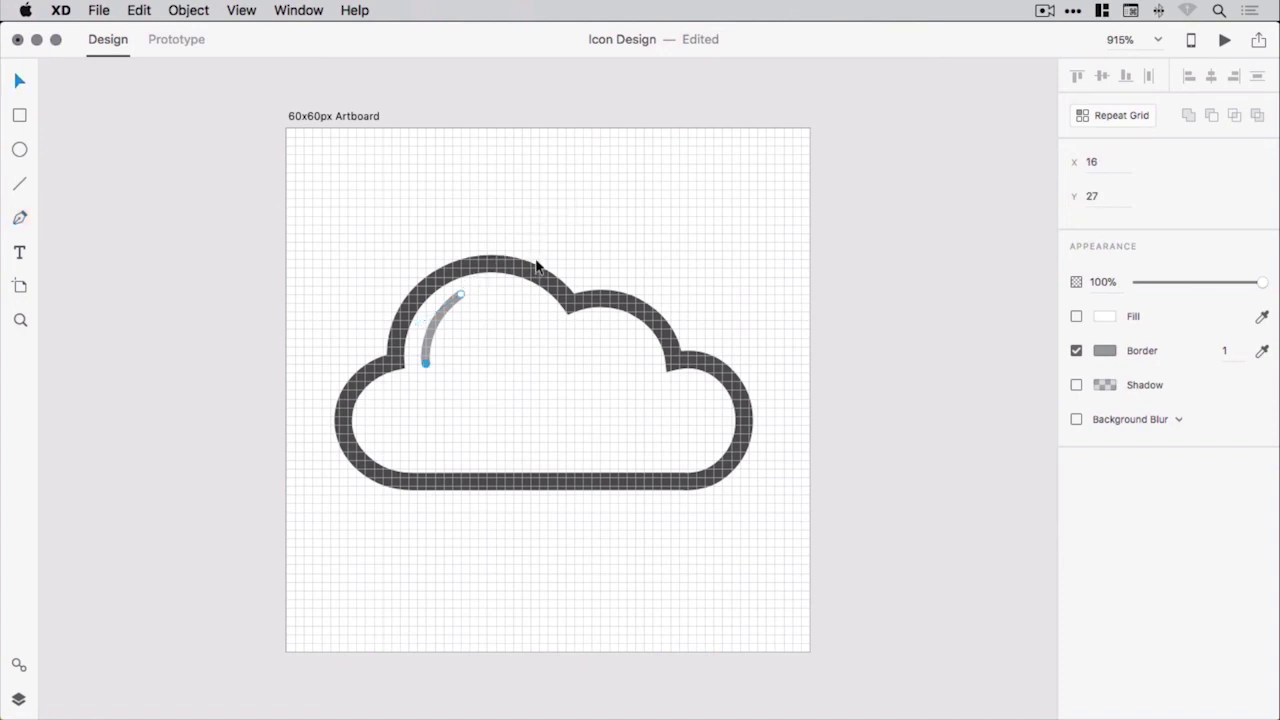
Step: Set the arc's border colour to the saved #4A4A4A swatch
click(1104, 350)
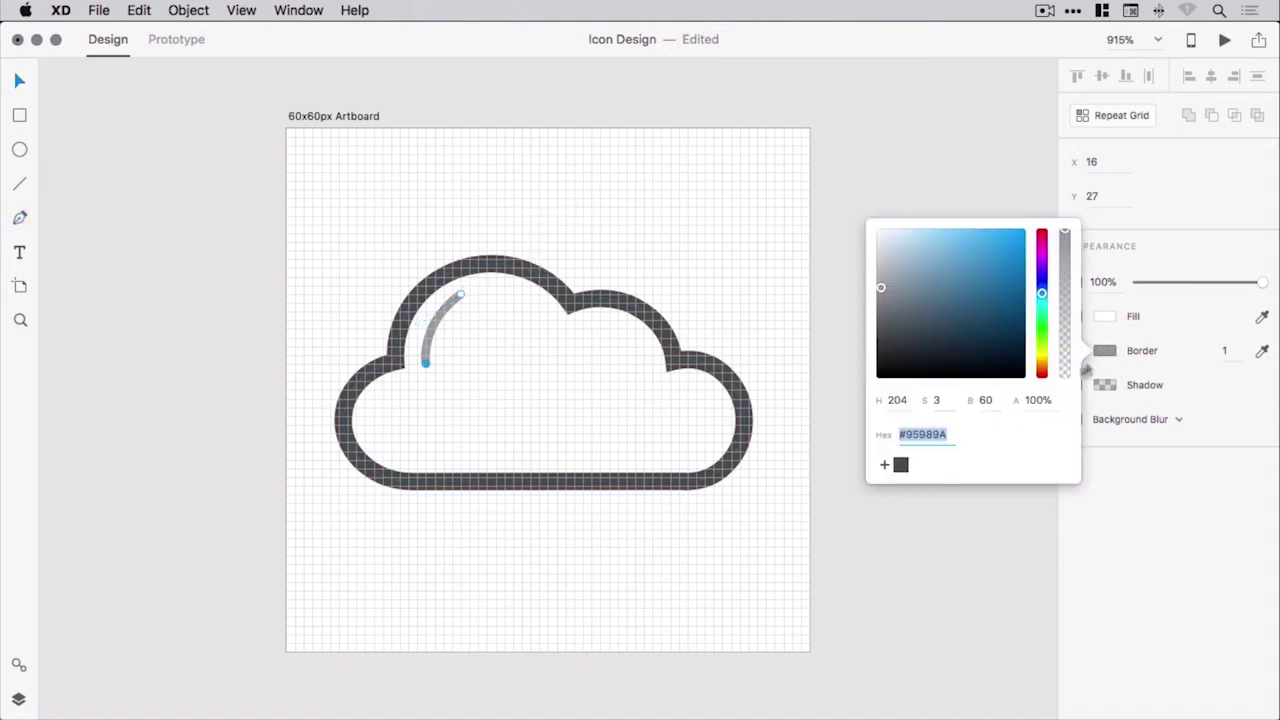
click(901, 465)
click(900, 155)
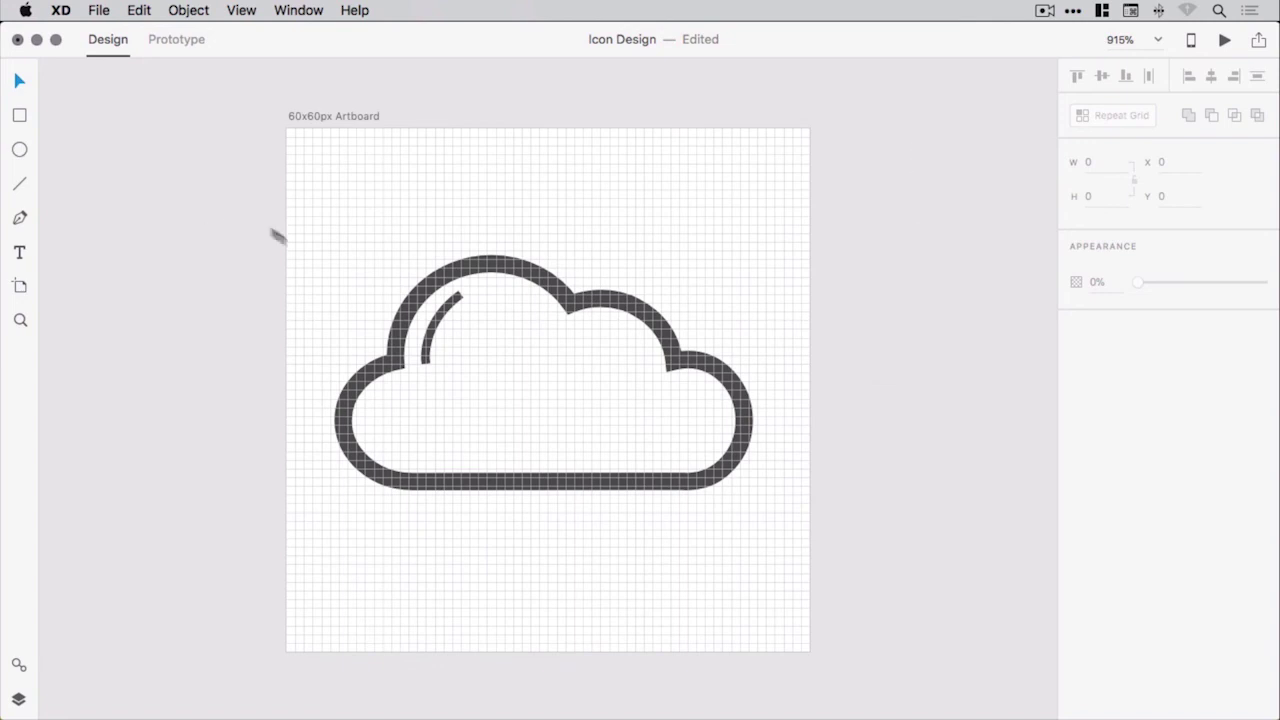
Step: Group the cloud with its highlight arc and nudge the group up and left
drag(277, 234, 446, 336)
click(188, 10)
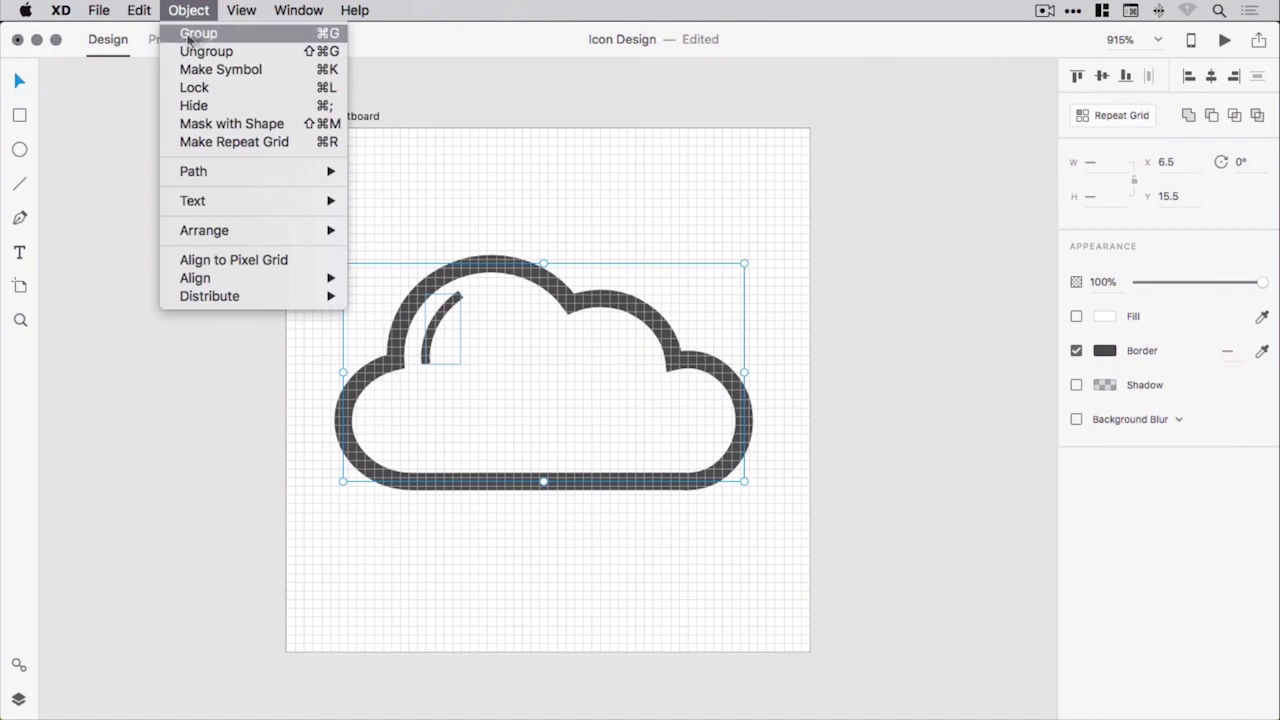
click(198, 33)
drag(611, 314, 645, 327)
click(912, 341)
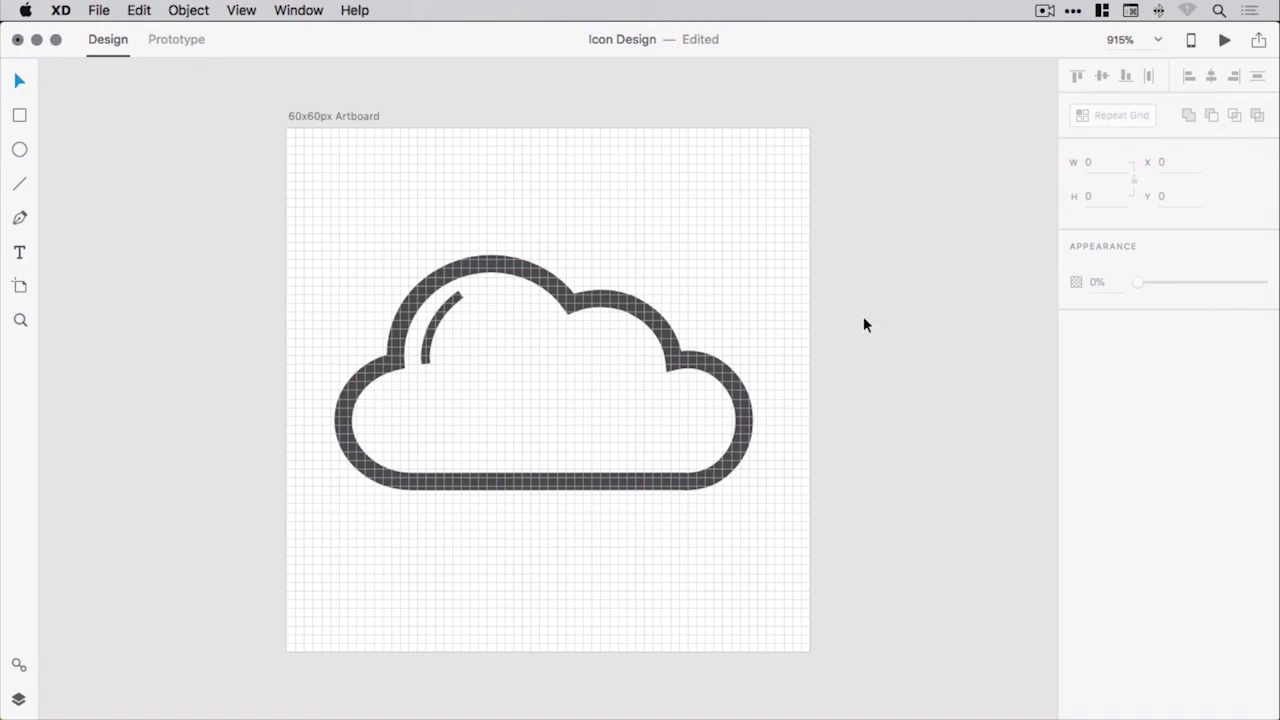
Step: Reselect and regroup the cloud shapes, then set the group's Y position to 15
drag(249, 244, 587, 502)
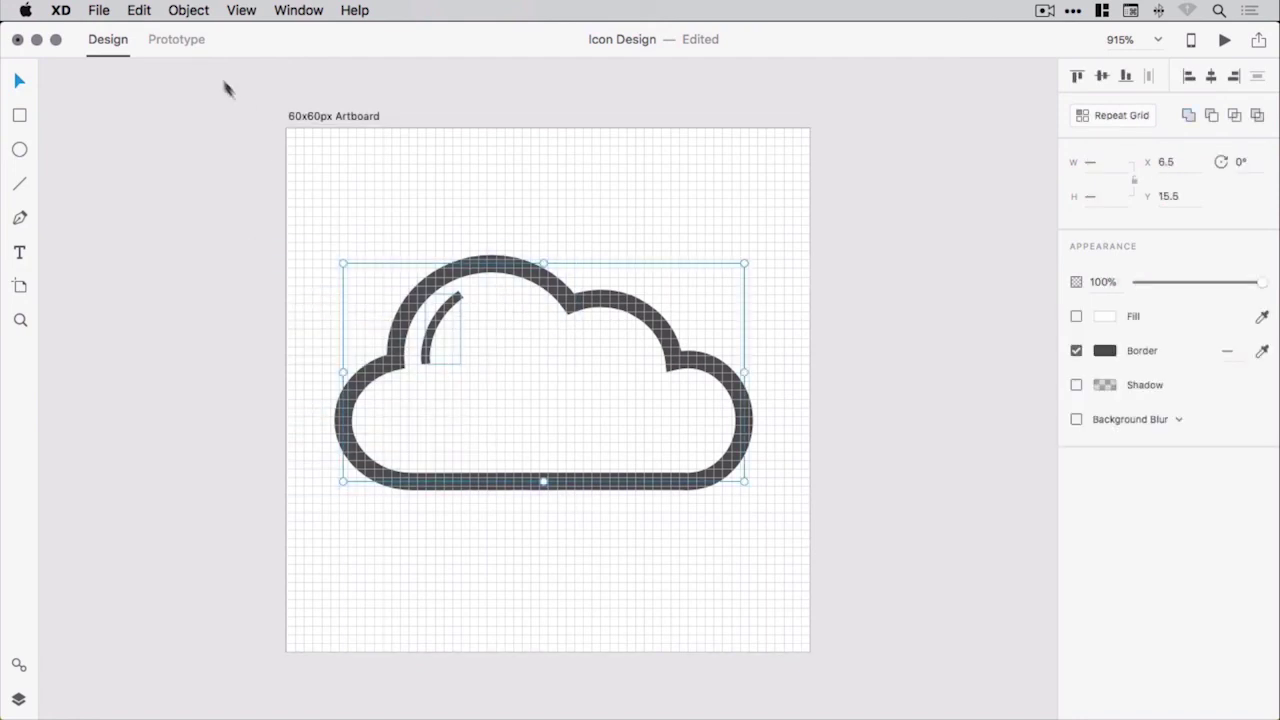
click(186, 9)
click(190, 31)
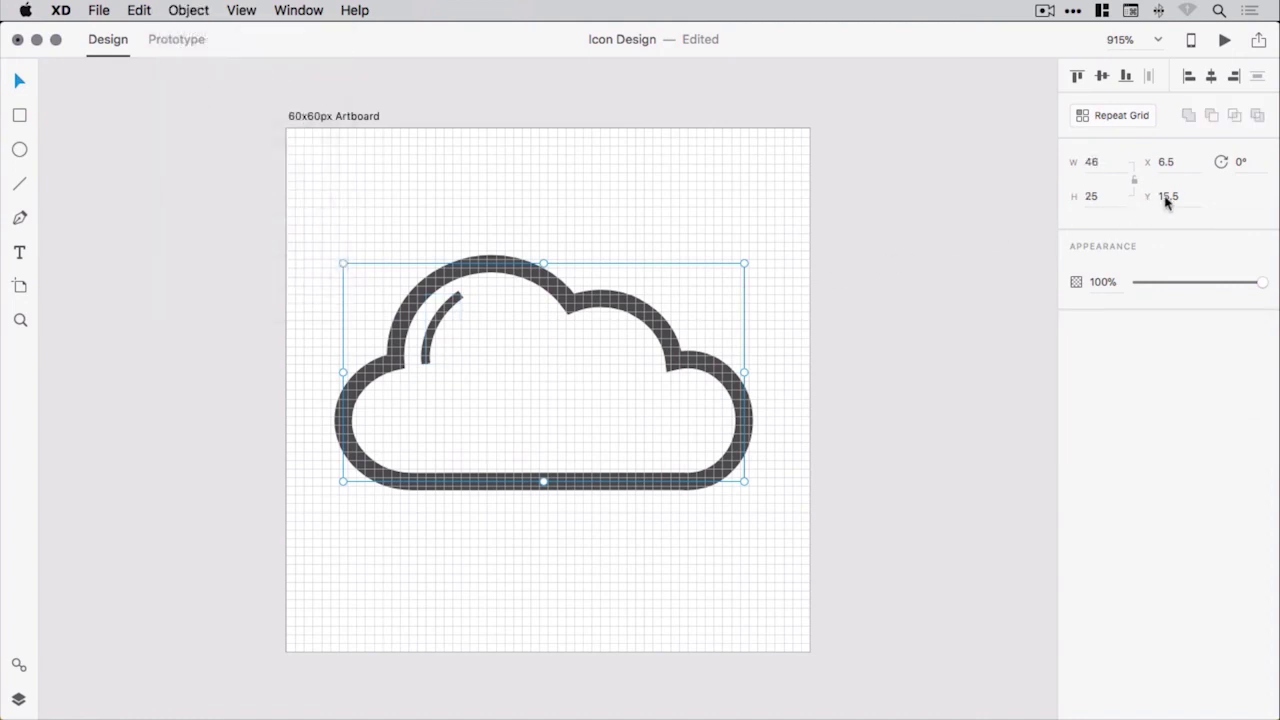
click(1167, 198)
text(1)
key(Return)
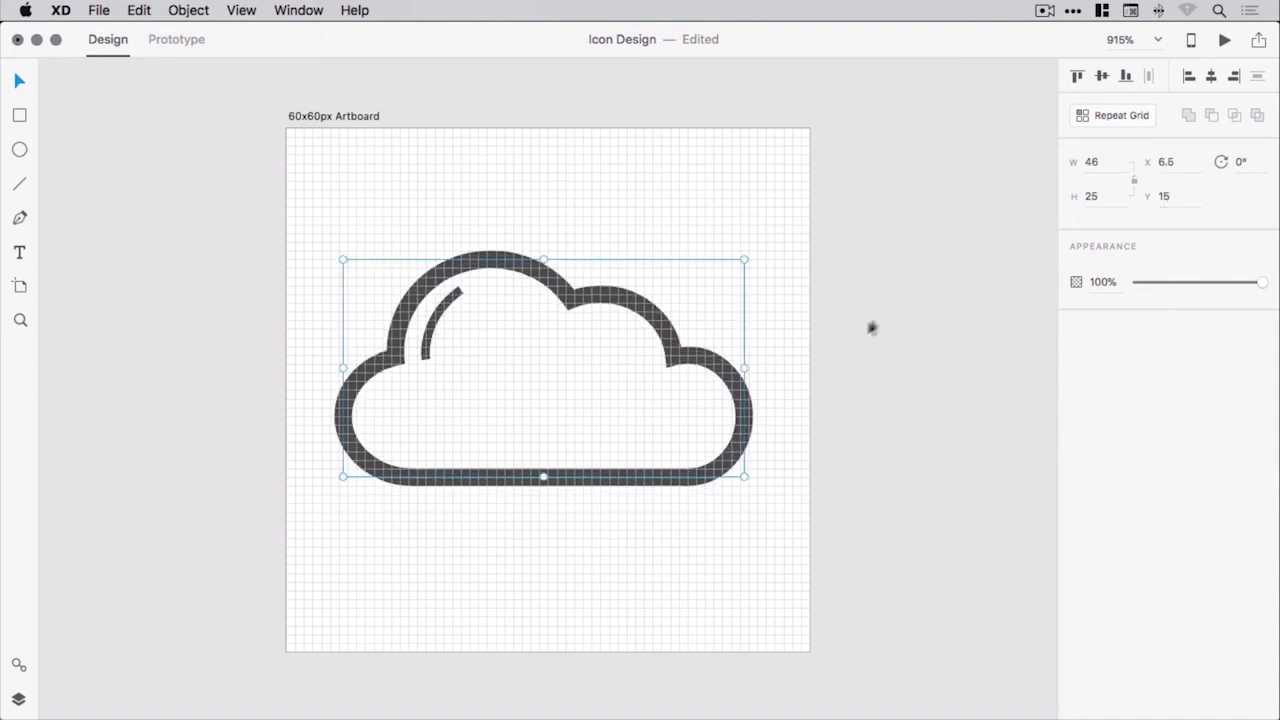
click(918, 373)
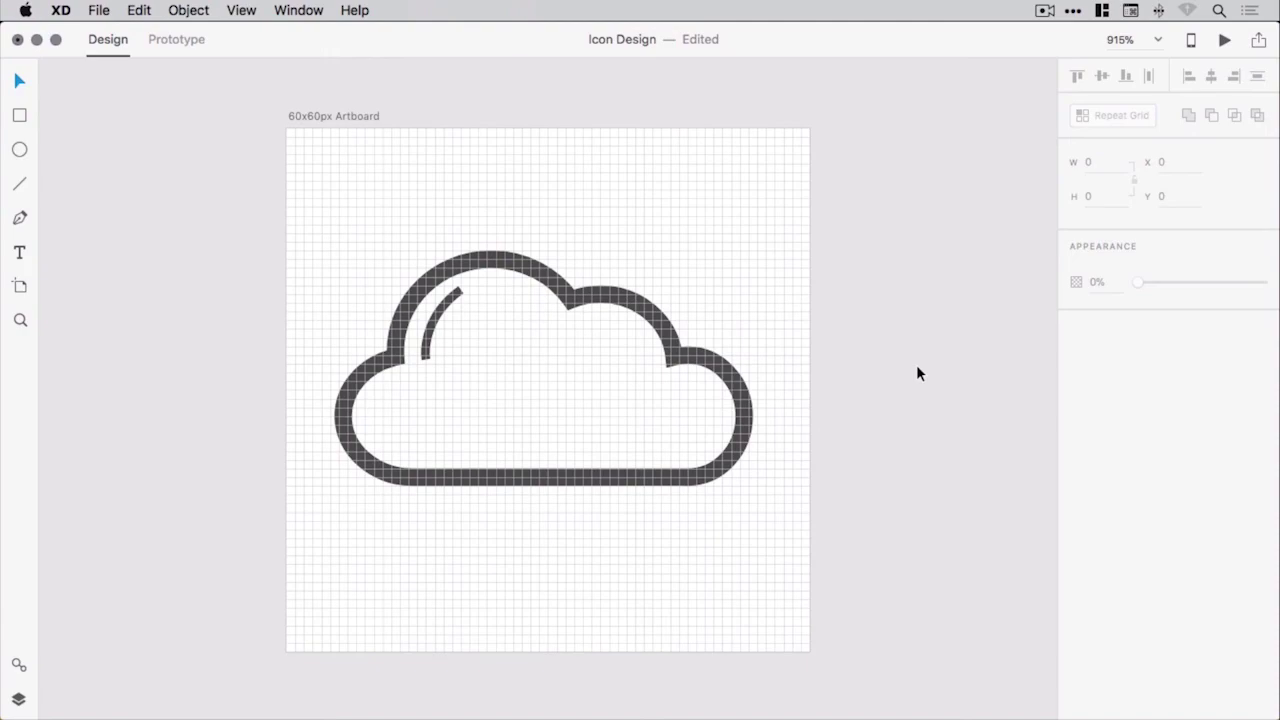